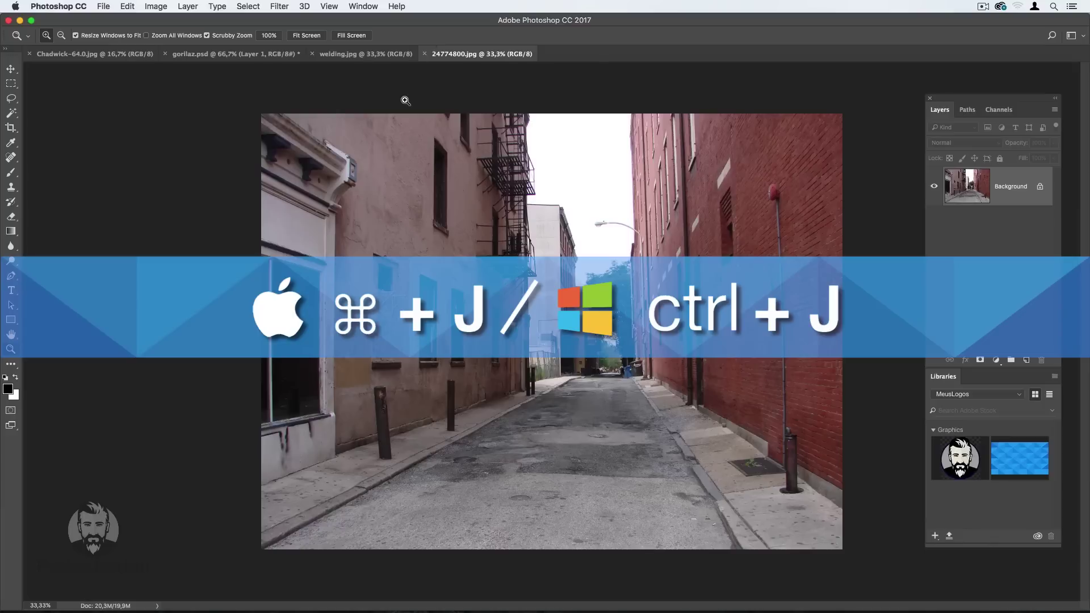
Copy the alley photo's Background to Layer 1 with Ctrl+J and open the Filter menu.
key("ctrl+j")
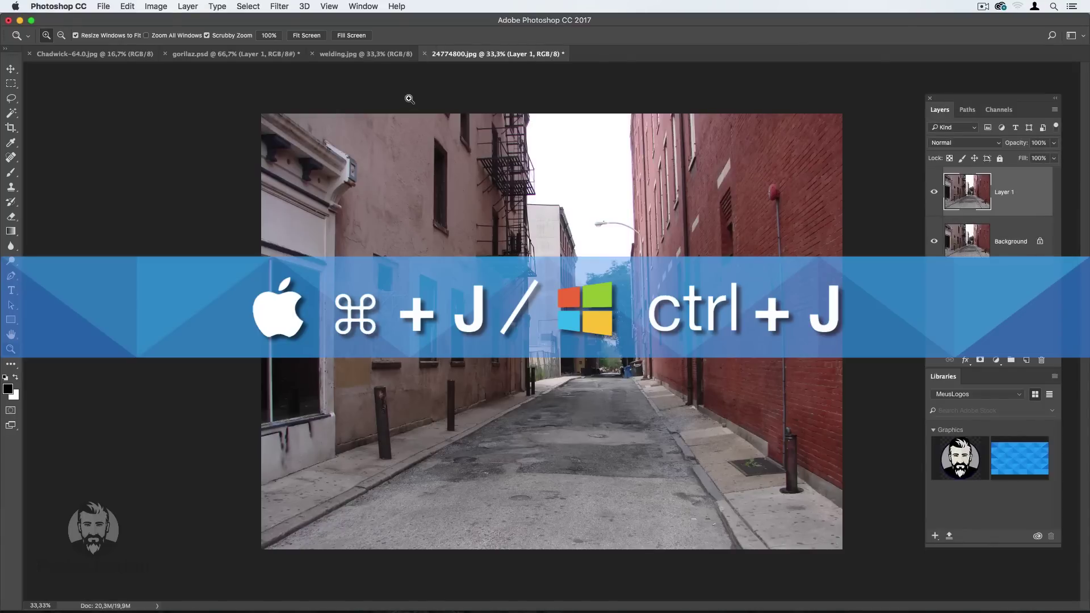
left_click(279, 6)
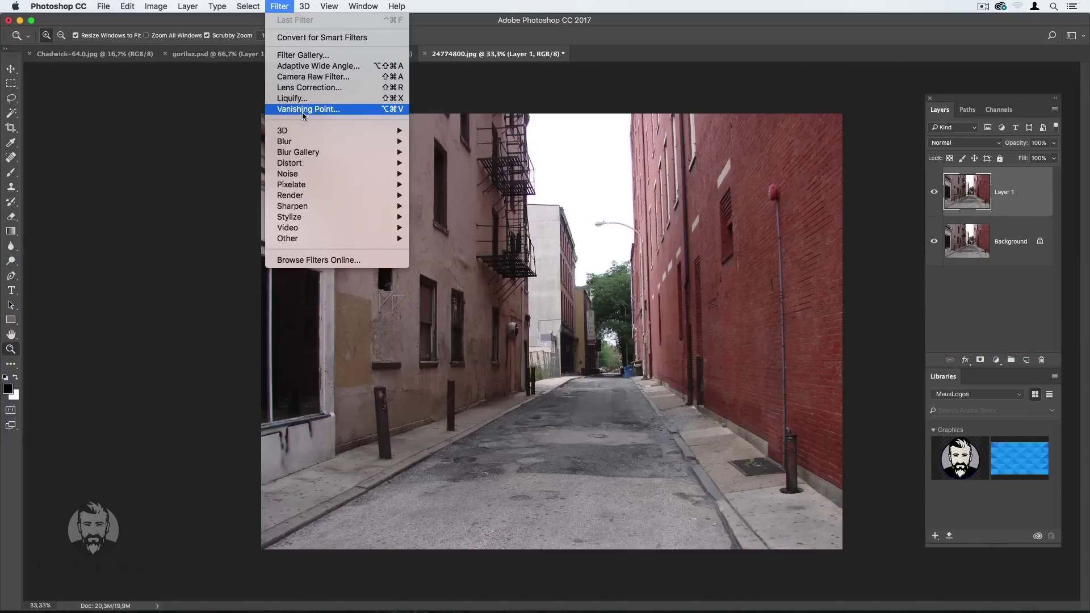
In Vanishing Point, outline a four-corner perspective grid plane on the left alley wall.
left_click(321, 110)
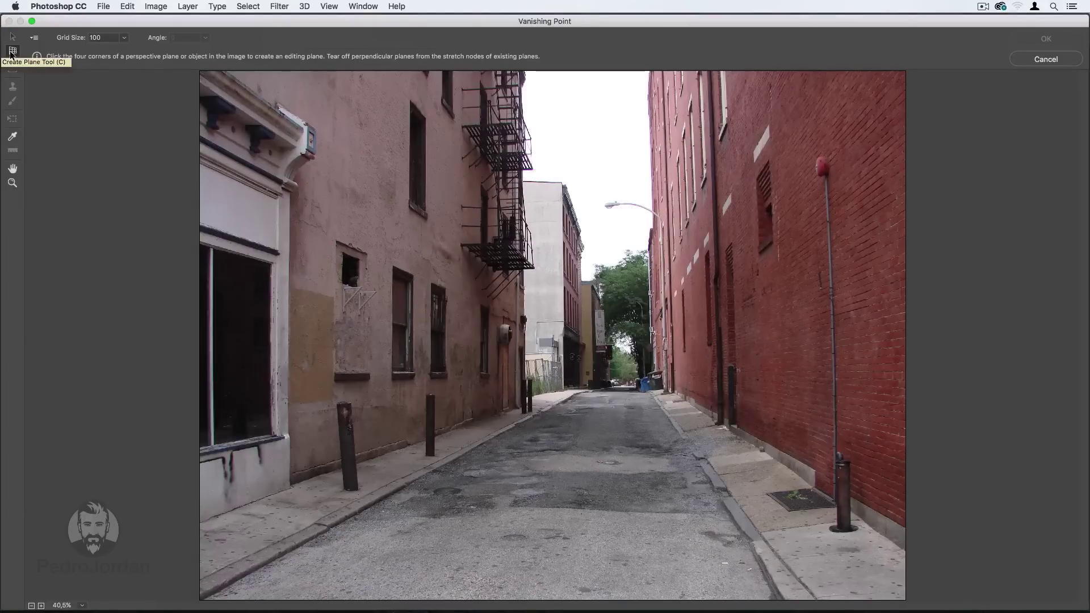
left_click(503, 414)
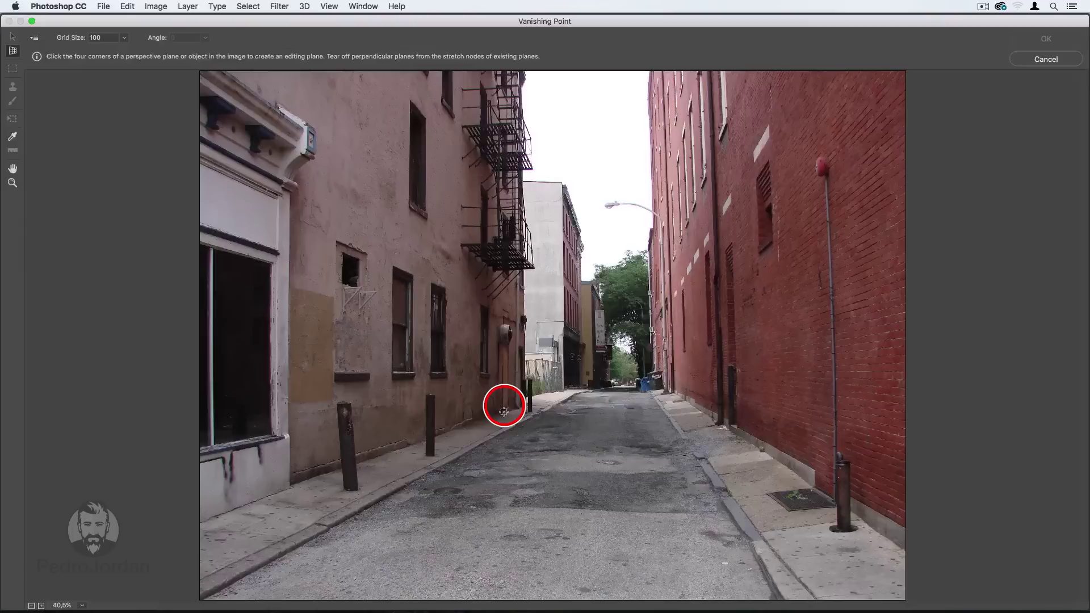
left_click(503, 411)
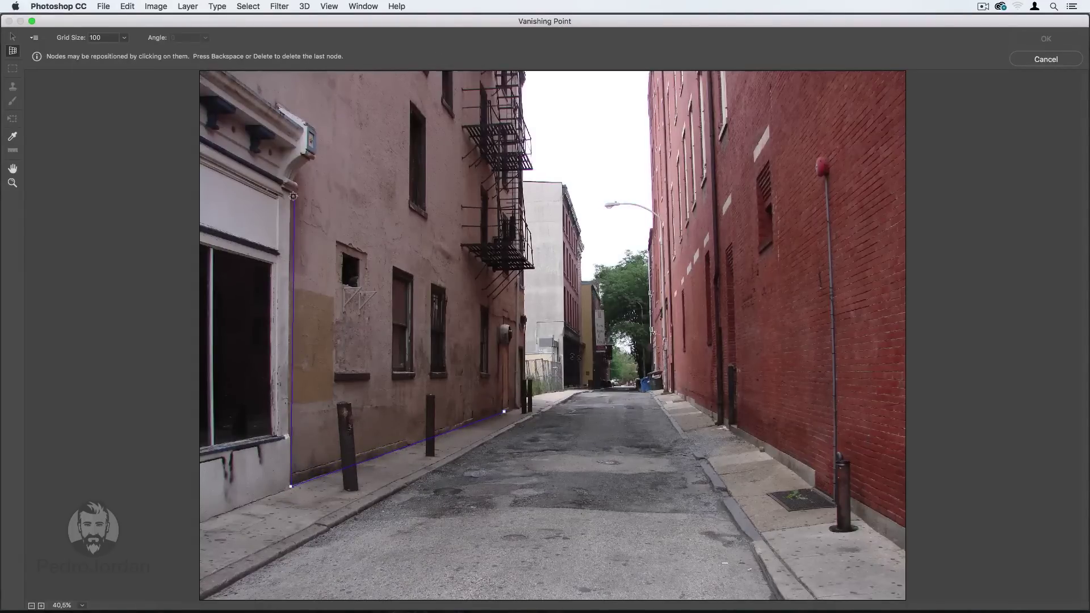
left_click(290, 227)
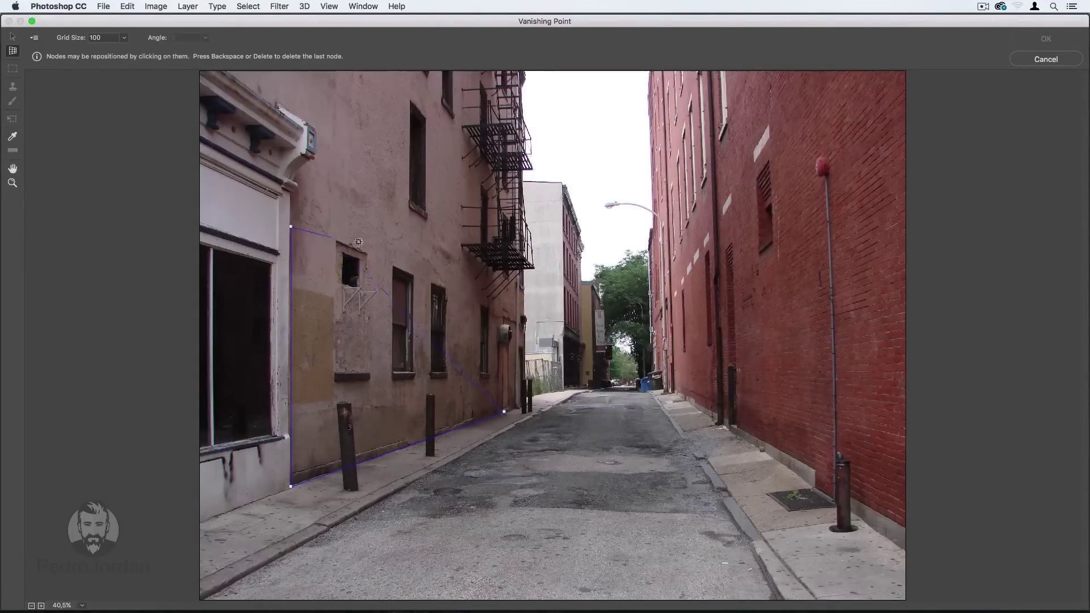
left_click(504, 314)
left_click(503, 313)
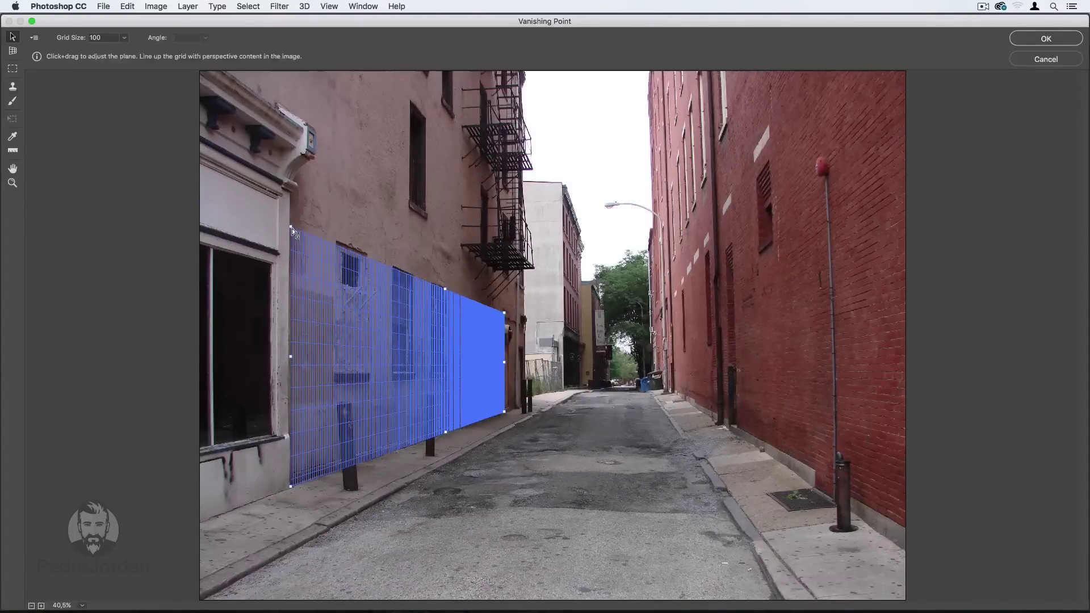
Stretch the wall plane left over the storefront and upward, and set grid size 330,67.
left_click_drag(291, 228, 291, 217)
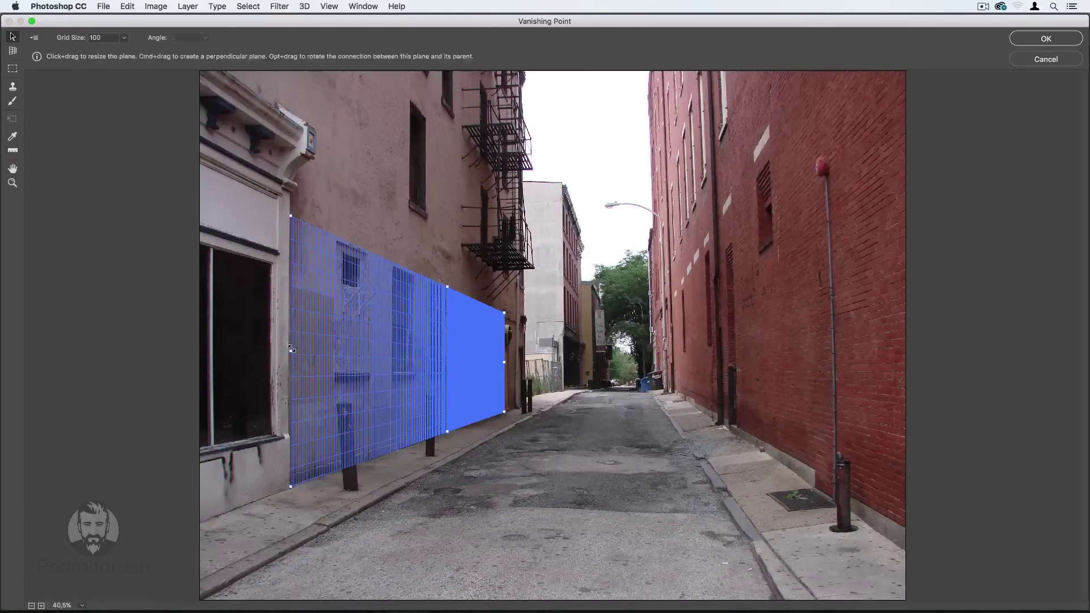
left_click_drag(291, 349, 207, 361)
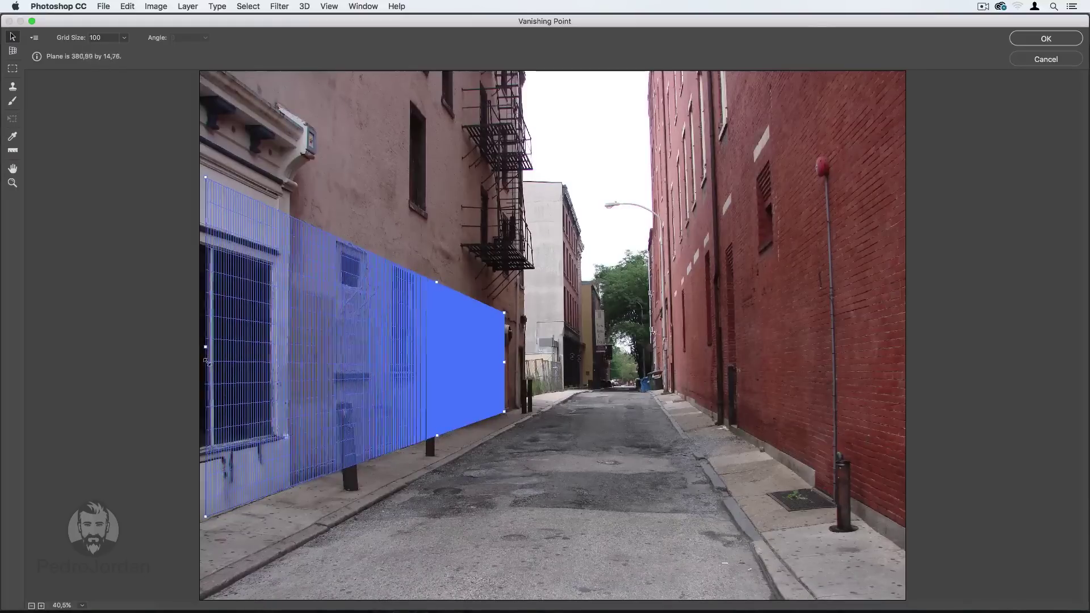
left_click_drag(436, 284, 436, 194)
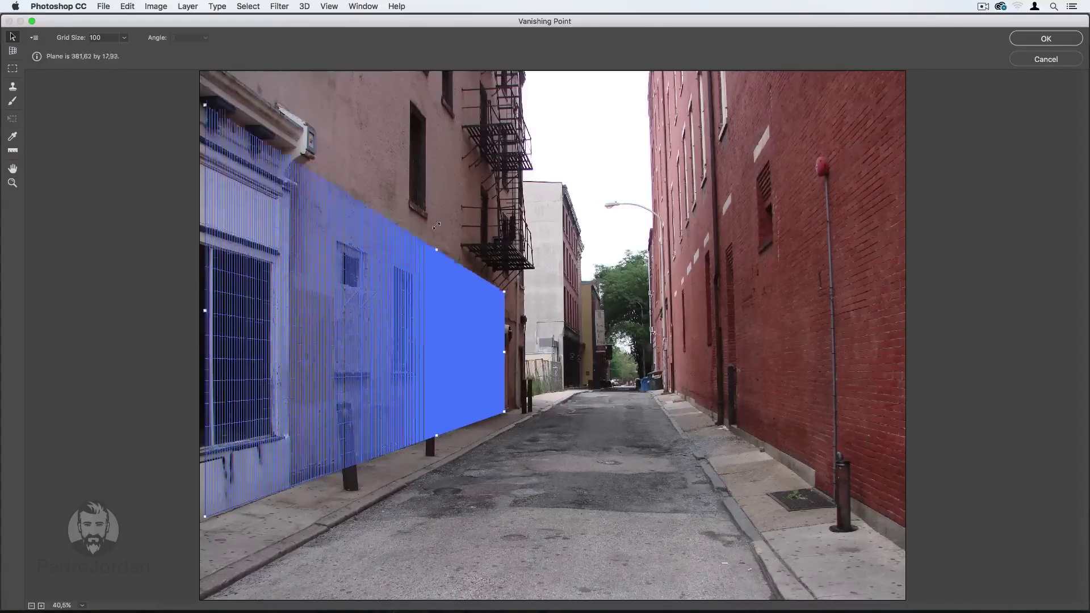
left_click(123, 37)
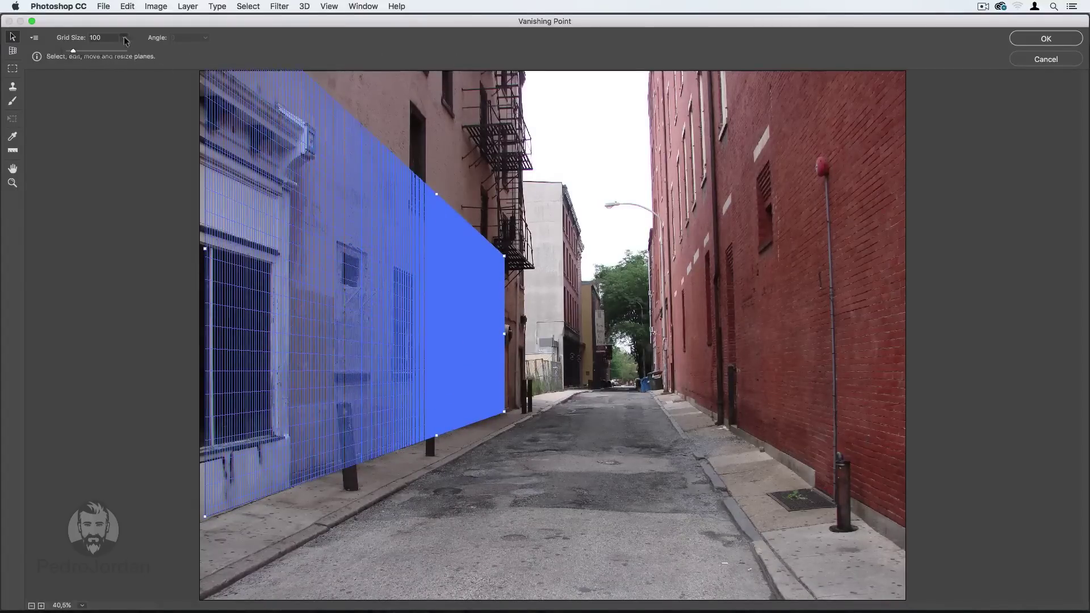
mouse_move(87, 57)
left_mouse_down()
mouse_move(70, 52)
mouse_move(86, 53)
left_mouse_up()
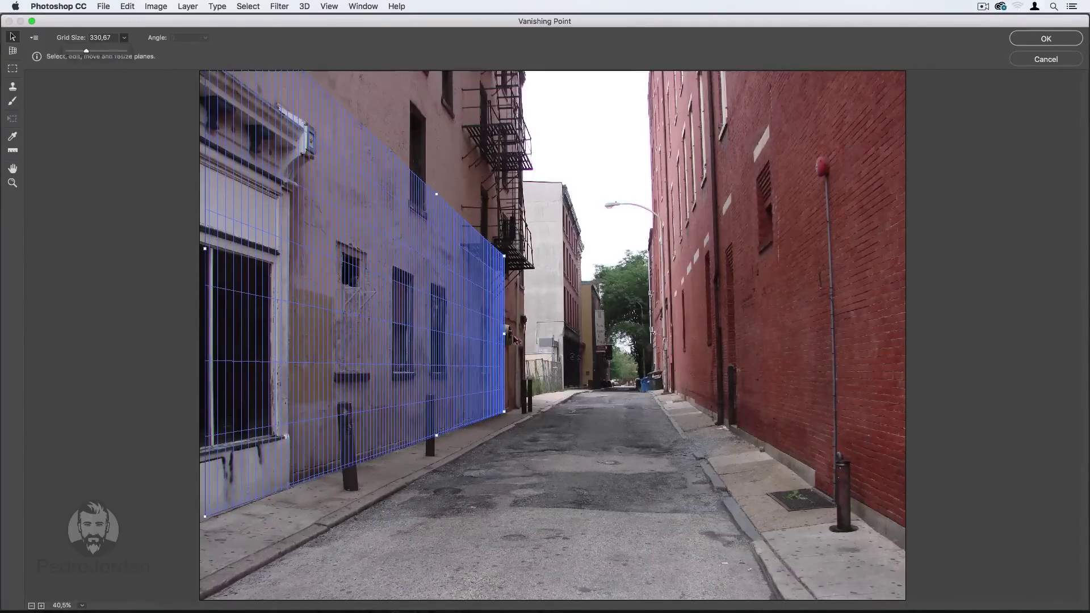
Extend the plane's far edge down the alley and raise its top up the wall.
left_click_drag(504, 334, 522, 335)
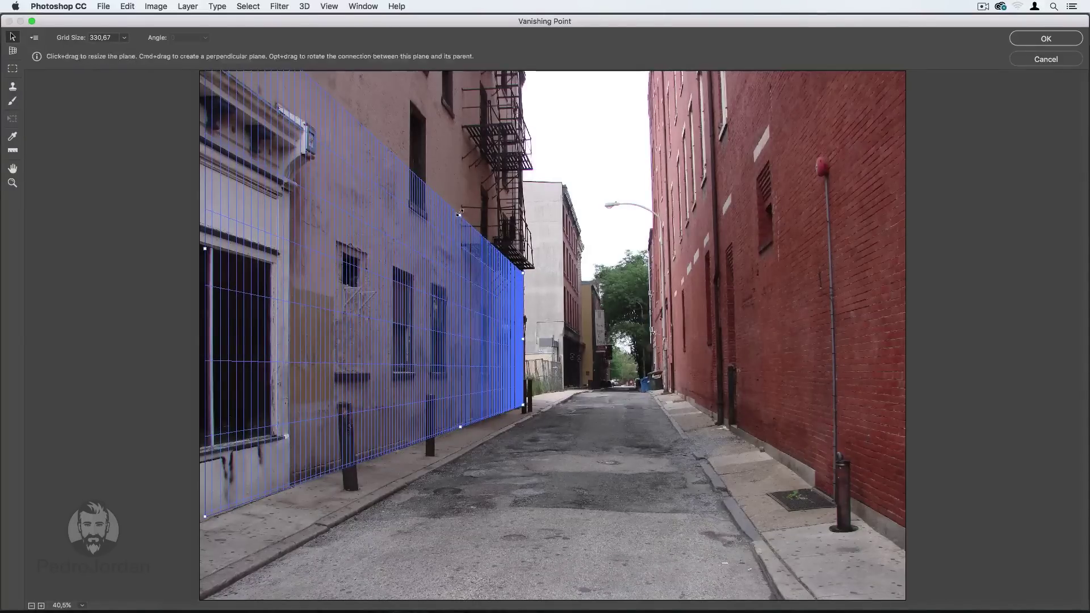
left_click_drag(460, 214, 460, 161)
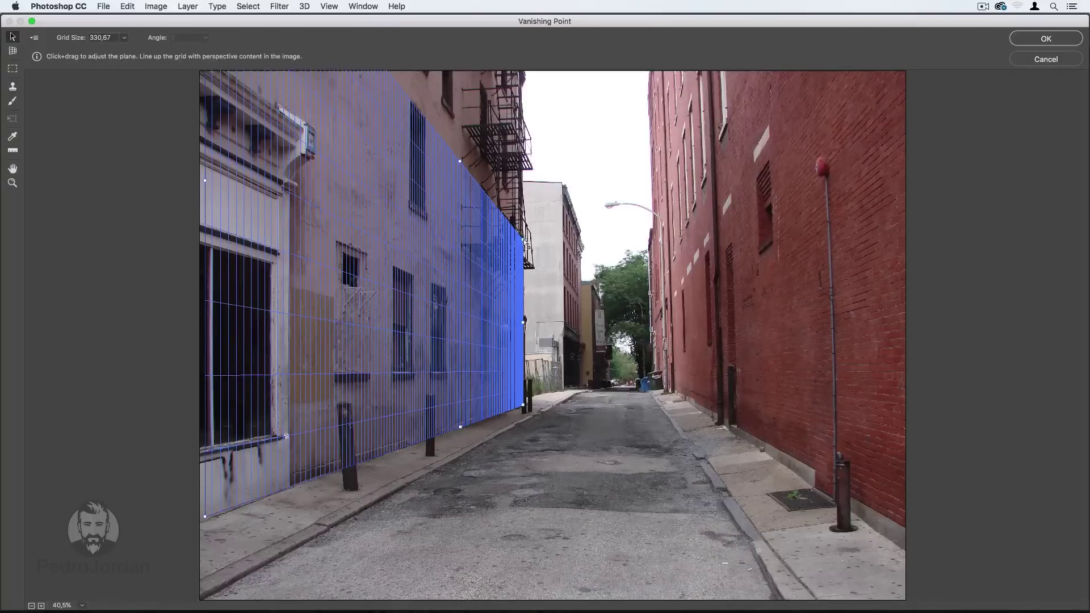
left_click_drag(523, 239, 525, 240)
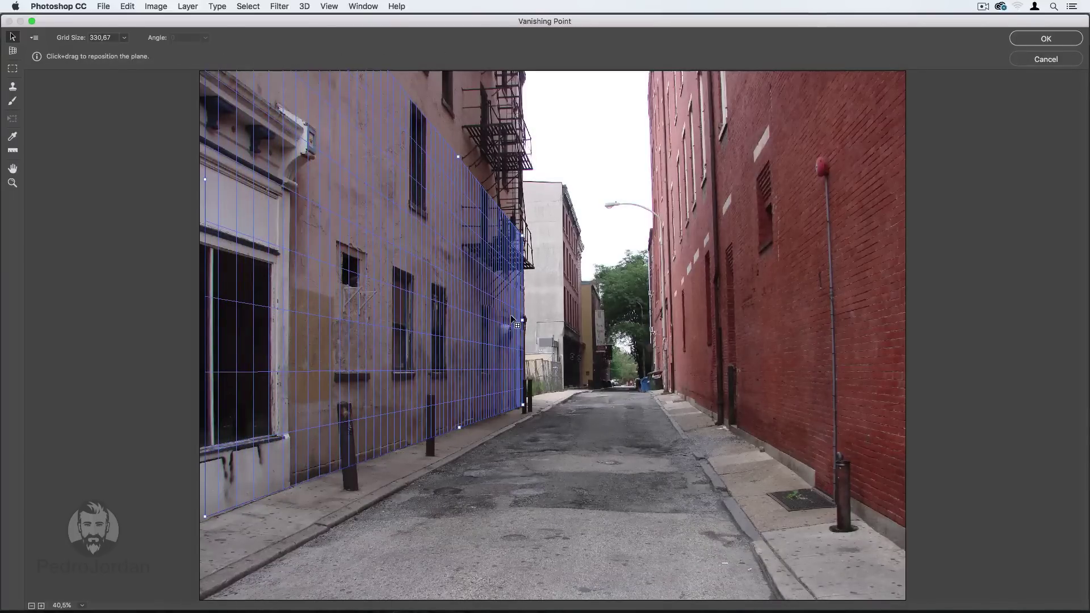
left_click(12, 51)
Pull a ground plane off the wall's bottom edge across the street, then a plane up the red brick building.
left_click(459, 427)
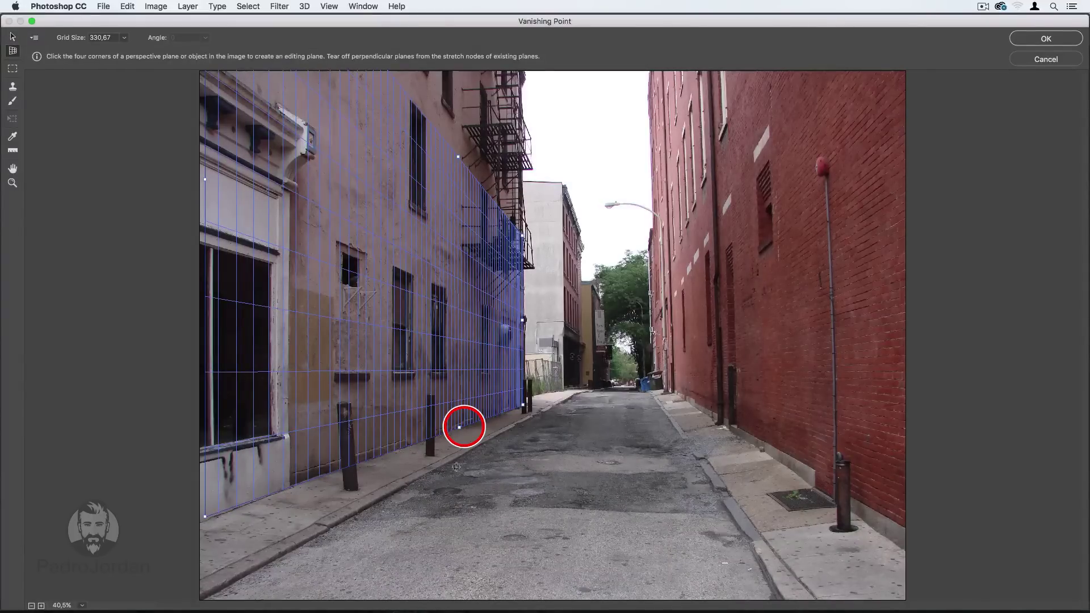
key("alt")
mouse_move(459, 427)
left_mouse_down()
mouse_move(607, 458)
mouse_move(723, 465)
left_mouse_up()
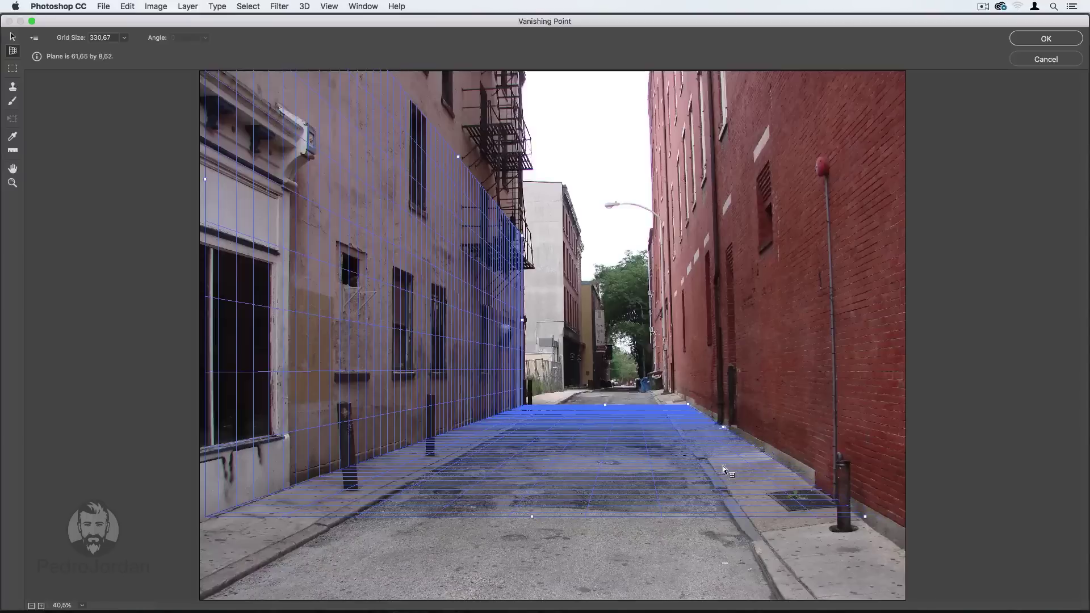
left_click_drag(723, 465, 724, 466)
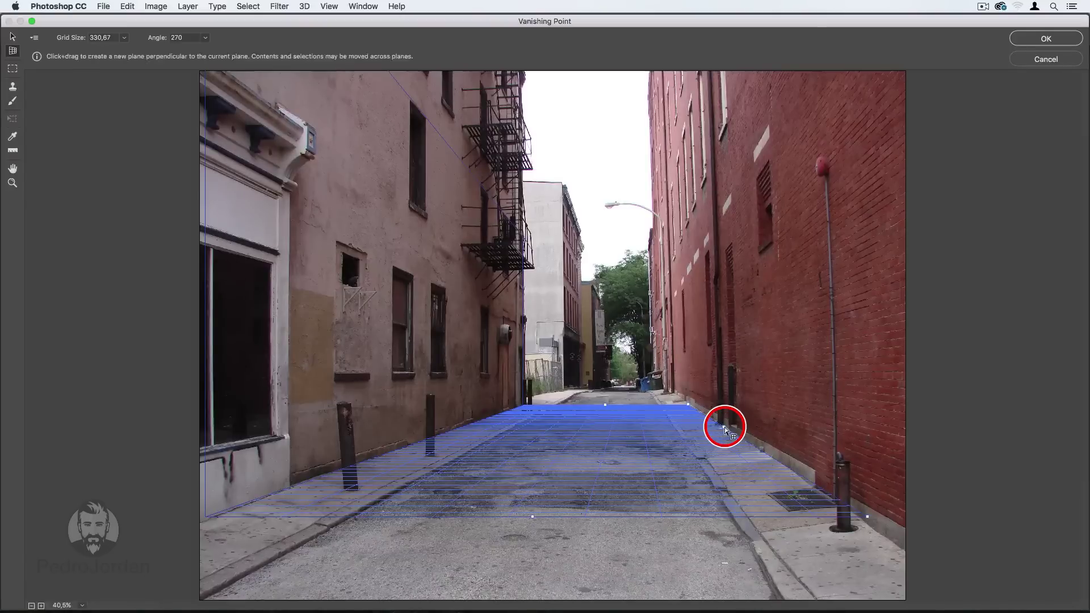
left_click_drag(724, 427, 740, 146)
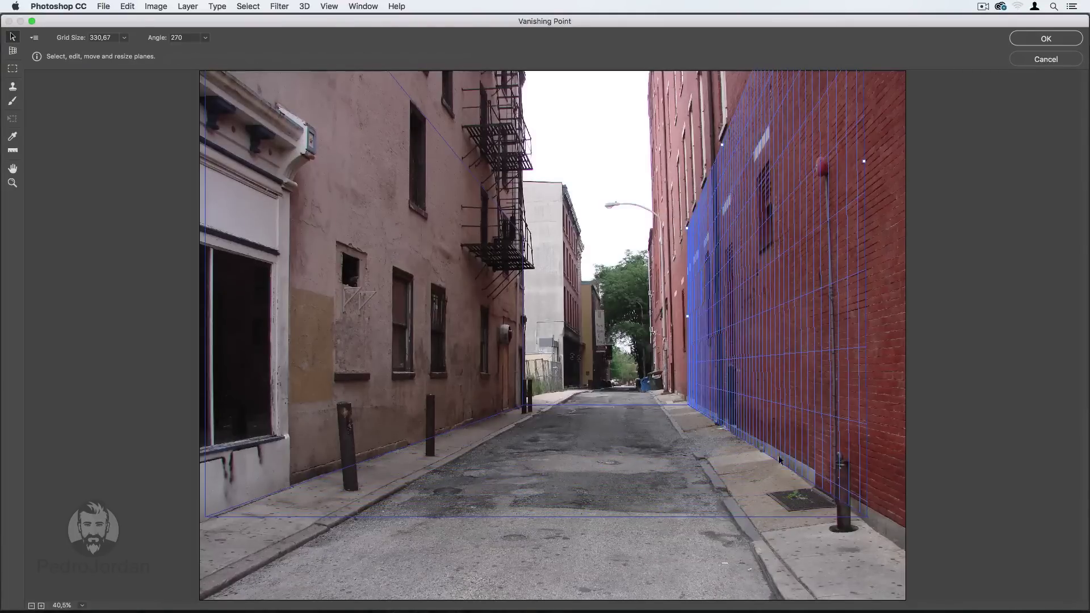
Drag the floor, left-wall and right-wall planes past the photo's edges, then zoom to 50%.
left_click(738, 485)
mouse_move(534, 516)
left_mouse_down()
mouse_move(540, 565)
mouse_move(514, 602)
left_mouse_up()
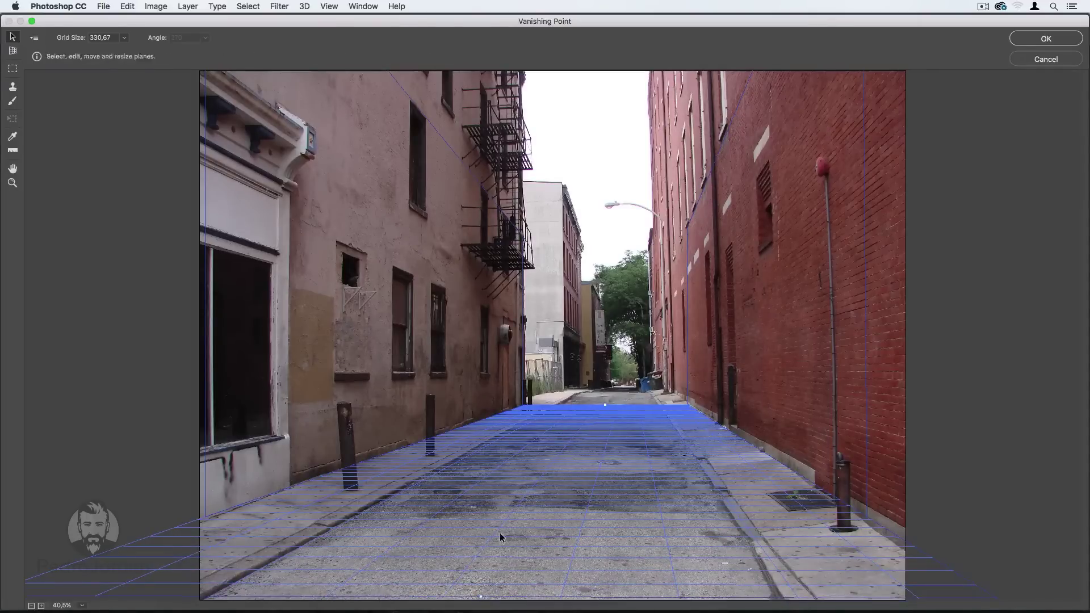
left_click(282, 375)
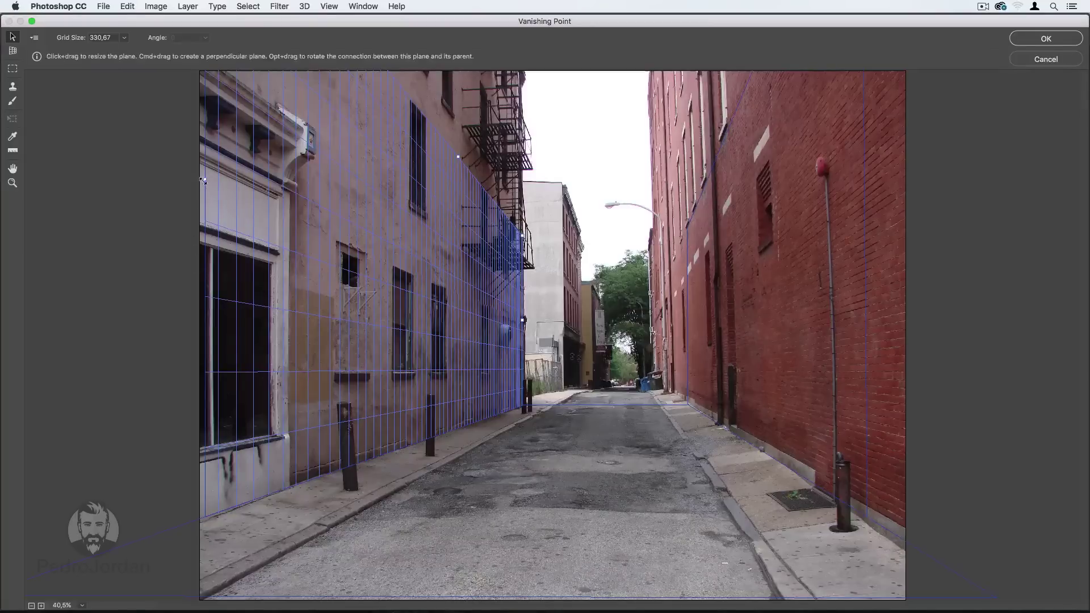
left_click_drag(203, 181, 105, 210)
left_click(857, 375)
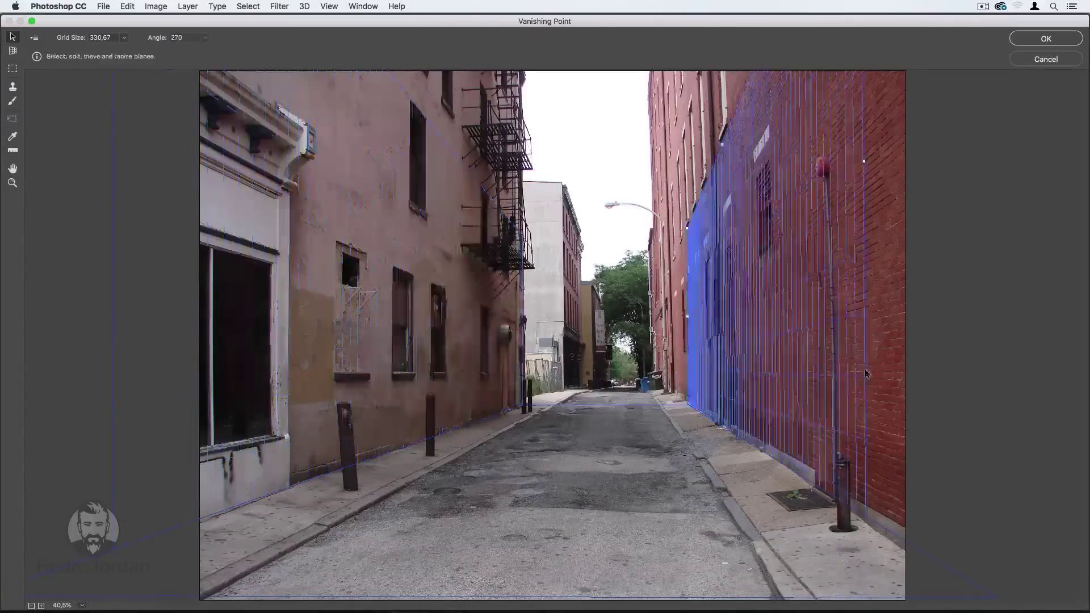
left_click_drag(864, 160, 997, 265)
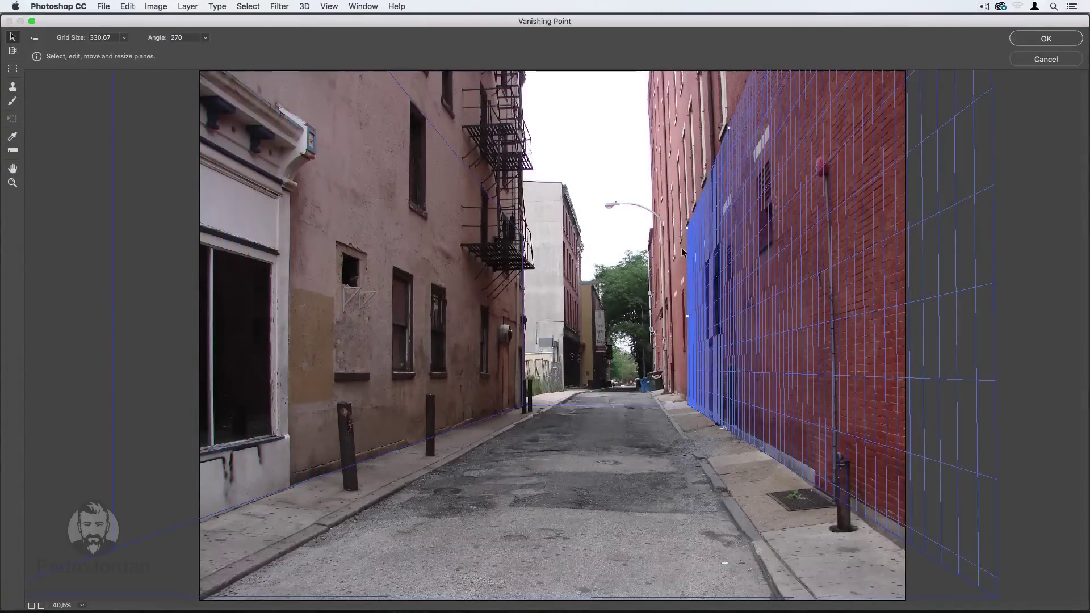
left_click(590, 509)
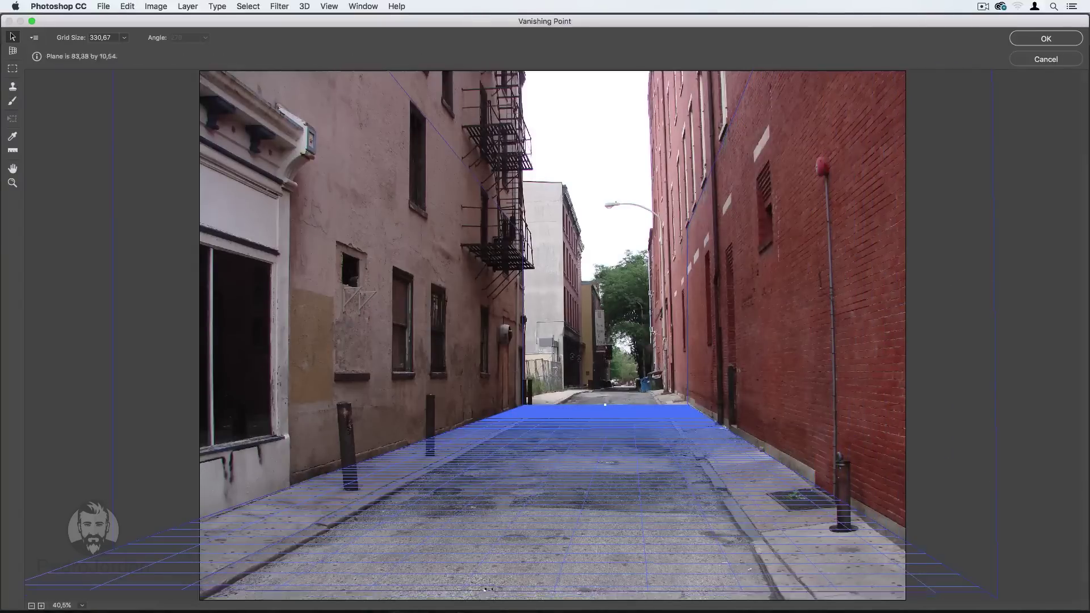
left_click(913, 403)
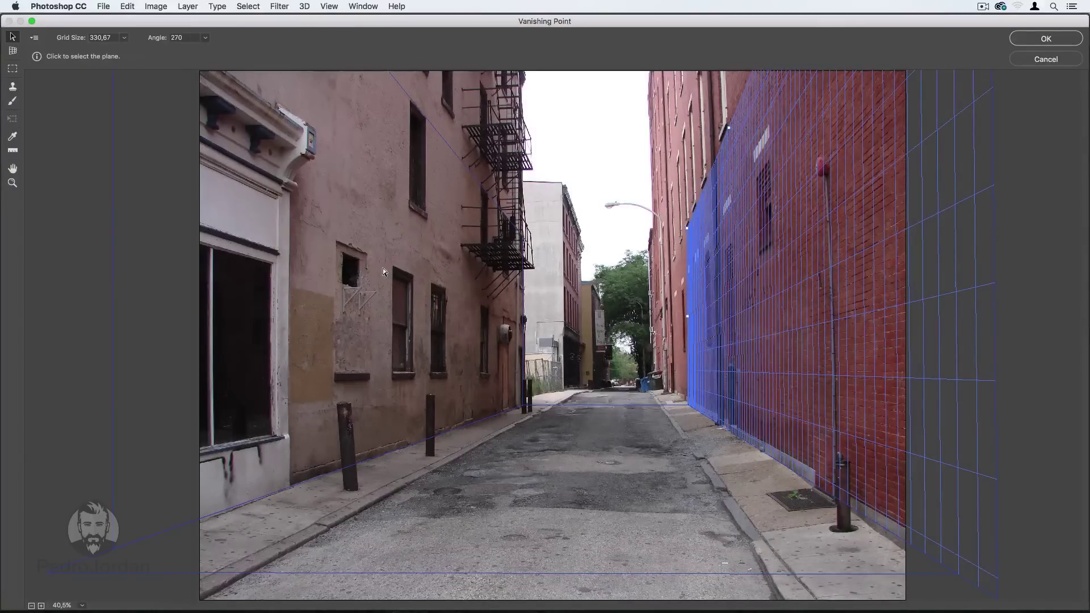
key("super+plus")
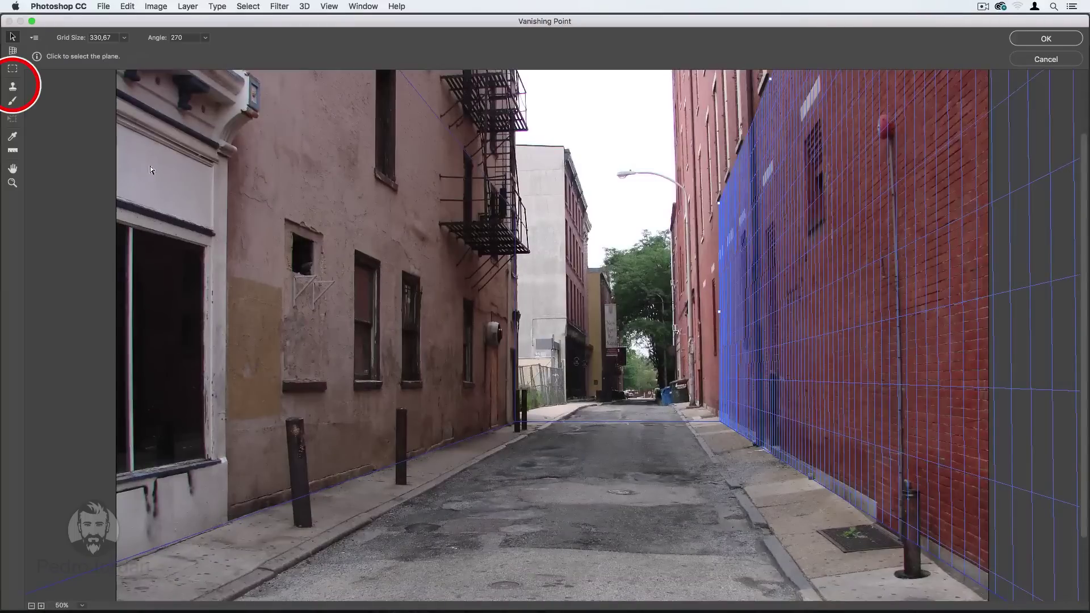
With the perspective Stamp tool, sample the left wall and paint over the damaged window.
left_click(13, 88)
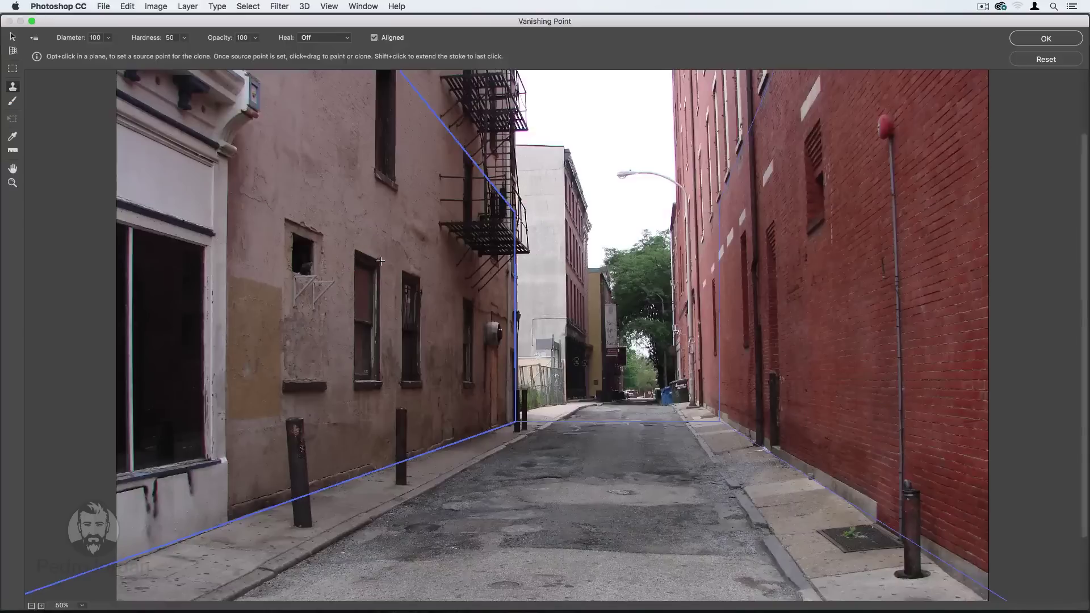
left_click(380, 261, "alt")
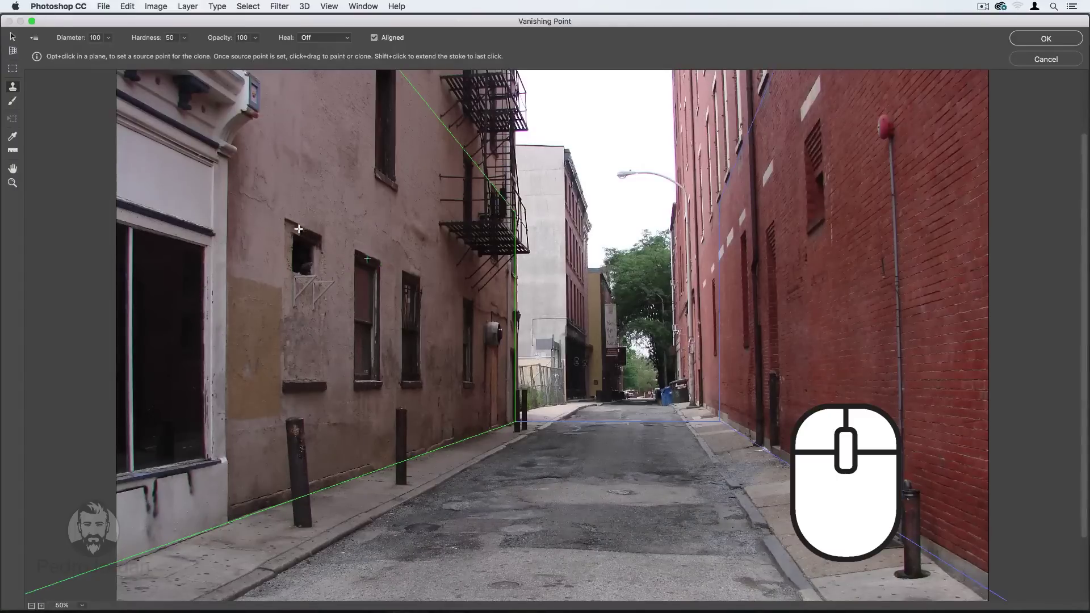
left_click_drag(321, 235, 320, 241)
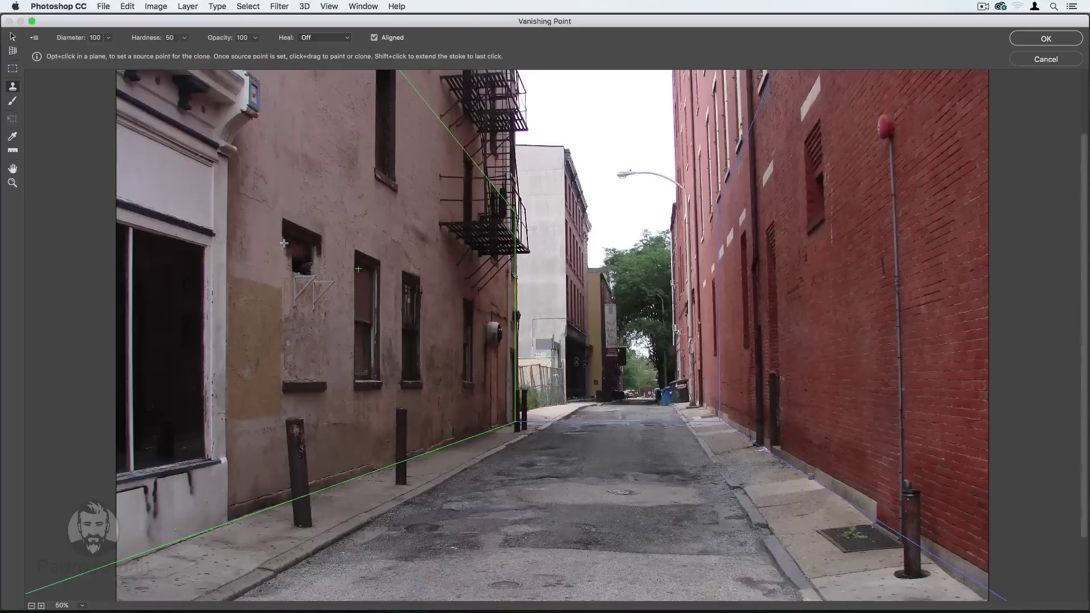
mouse_move(320, 241)
left_mouse_down()
mouse_move(284, 263)
mouse_move(281, 241)
mouse_move(324, 311)
mouse_move(315, 332)
mouse_move(289, 335)
mouse_move(281, 349)
mouse_move(315, 349)
mouse_move(281, 358)
mouse_move(321, 375)
mouse_move(281, 385)
mouse_move(321, 377)
mouse_move(317, 387)
left_mouse_up()
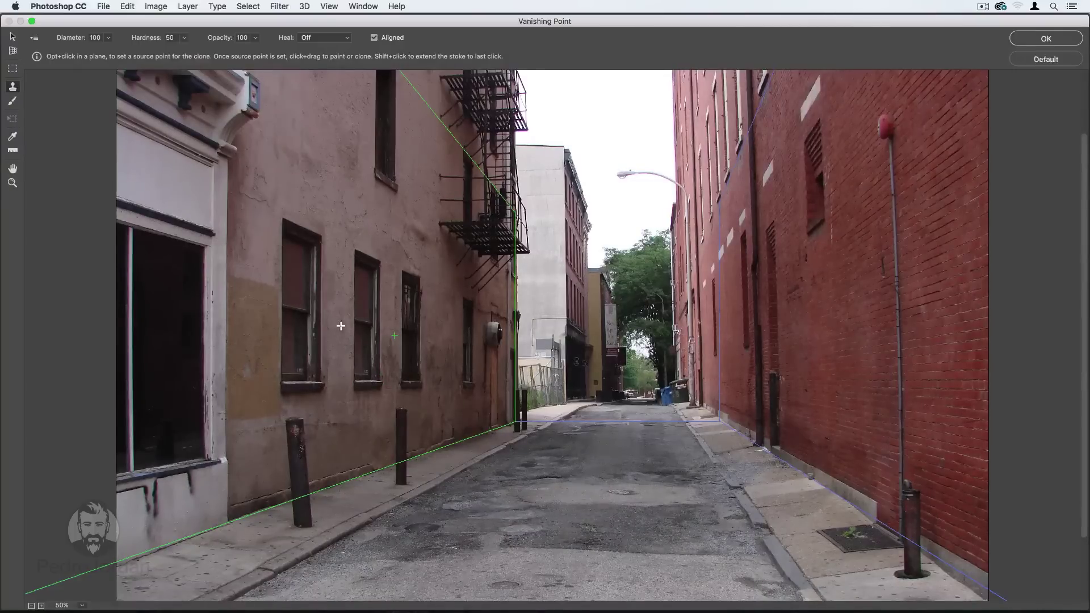
key("ctrl+plus")
key("ctrl+plus")
Zoom to 100% on the left wall and set the Stamp tool's Heal to Luminance.
left_click_drag(227, 250, 287, 269)
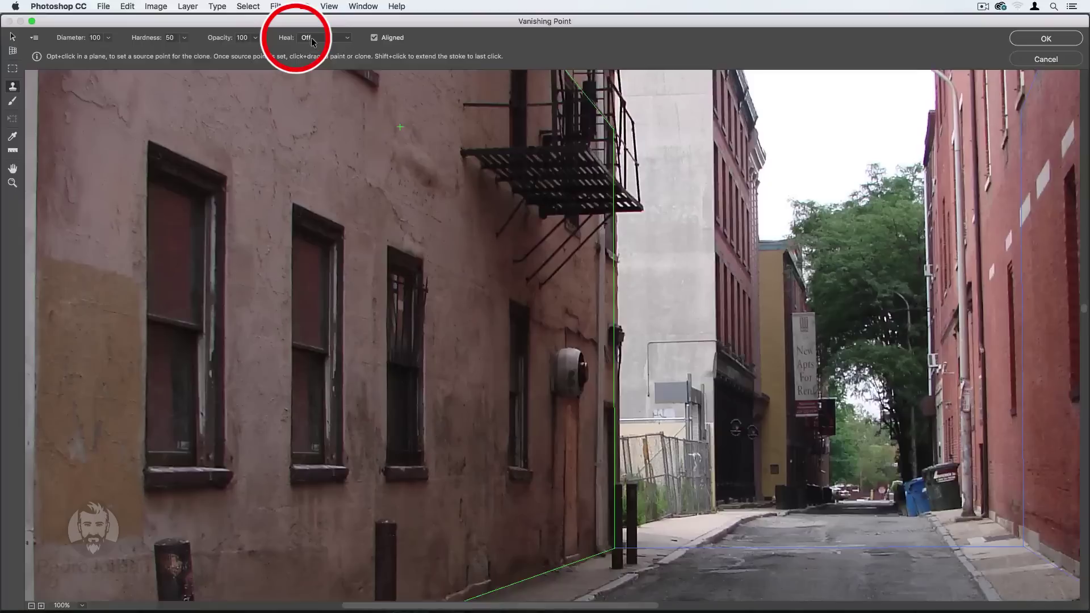
left_click(311, 38)
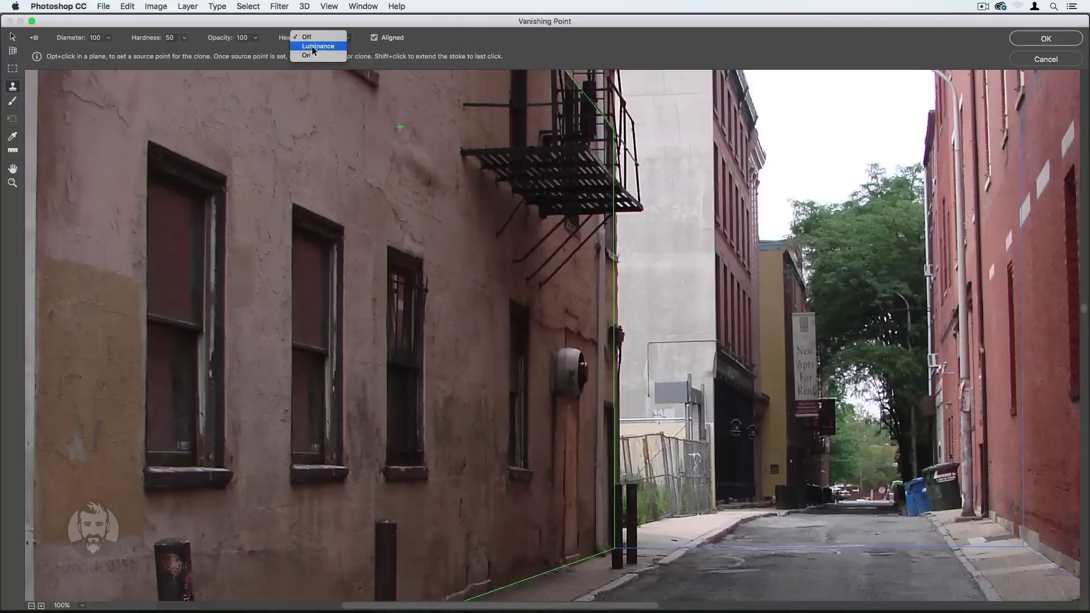
left_click(312, 46)
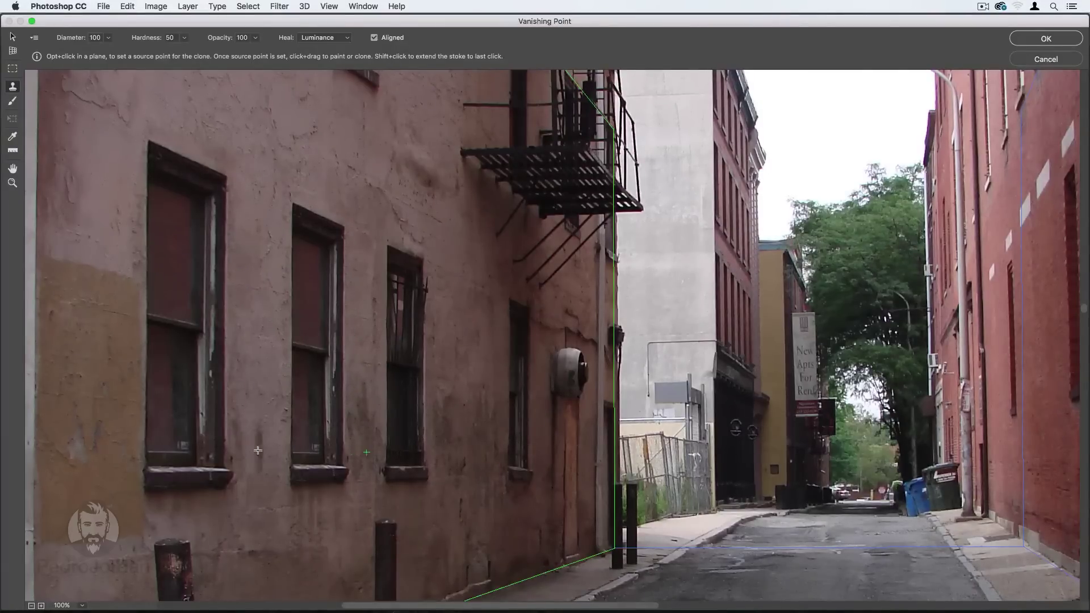
Sample the wall and clone a window into the blank space between the left building's windows.
left_click_drag(243, 432, 241, 430)
key("alt")
left_click(387, 246, "alt")
mouse_move(440, 264)
left_mouse_down()
mouse_move(479, 282)
mouse_move(443, 443)
mouse_move(459, 502)
left_mouse_up()
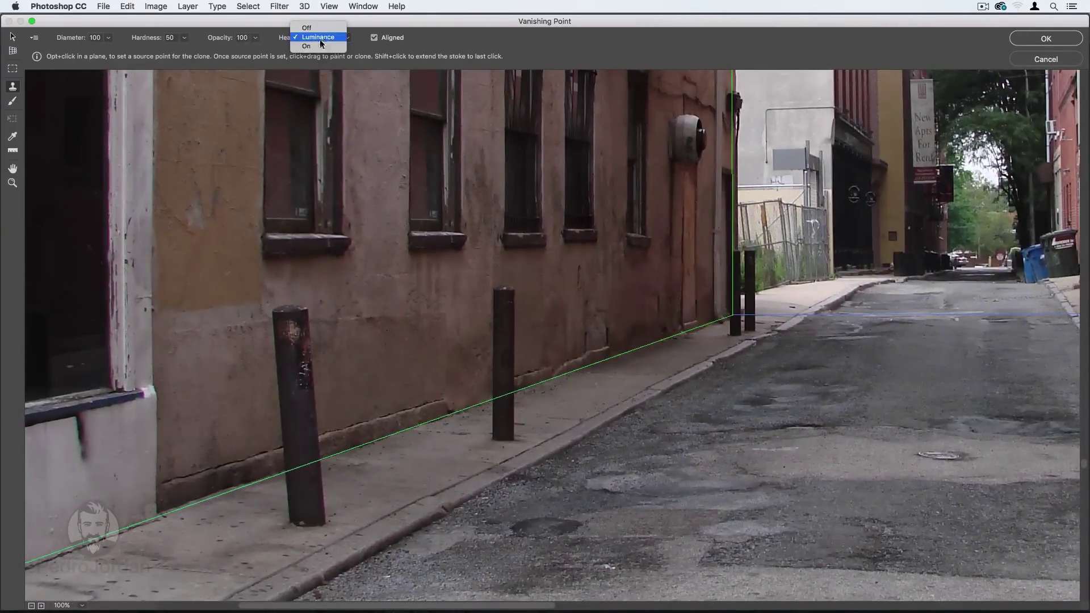
Turn Heal off and clone wall texture over the front bollard's edge and top.
left_click(319, 40)
left_click(313, 29)
left_click_drag(268, 278, 267, 306)
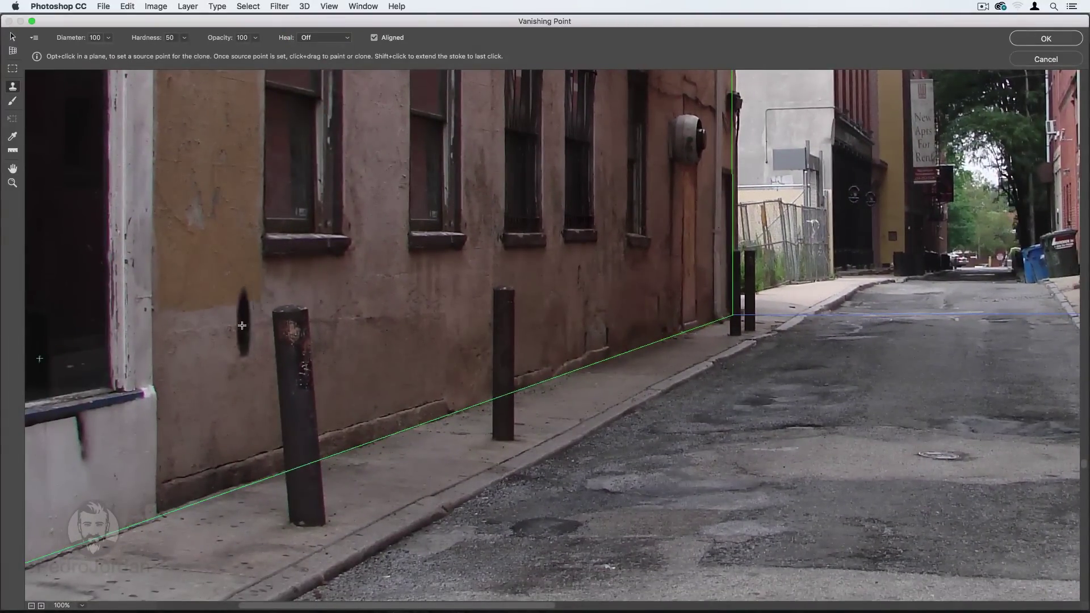
key("super+z")
left_click_drag(310, 340, 310, 364)
left_click(388, 310, "alt")
mouse_move(314, 319)
left_mouse_down()
mouse_move(303, 348)
mouse_move(309, 399)
left_mouse_up()
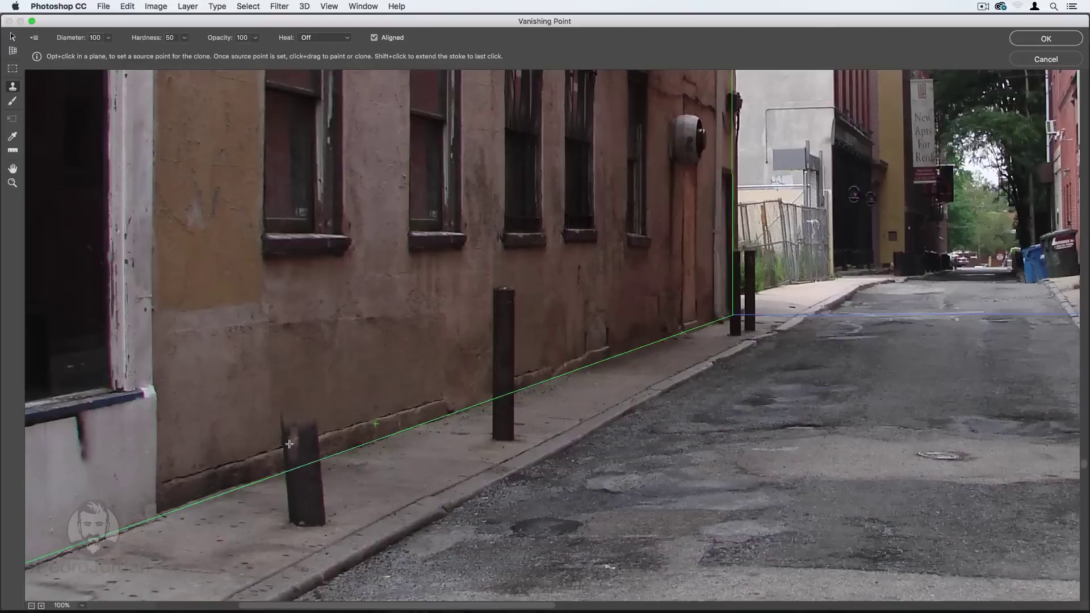
Resample lower left and cover the rest of the bollard and the dark wall-base patch.
left_click(257, 456, "alt")
mouse_move(296, 437)
left_mouse_down()
mouse_move(285, 447)
mouse_move(304, 427)
mouse_move(287, 468)
left_mouse_up()
left_click(339, 439, "alt")
scroll(363, 473, "down", 2)
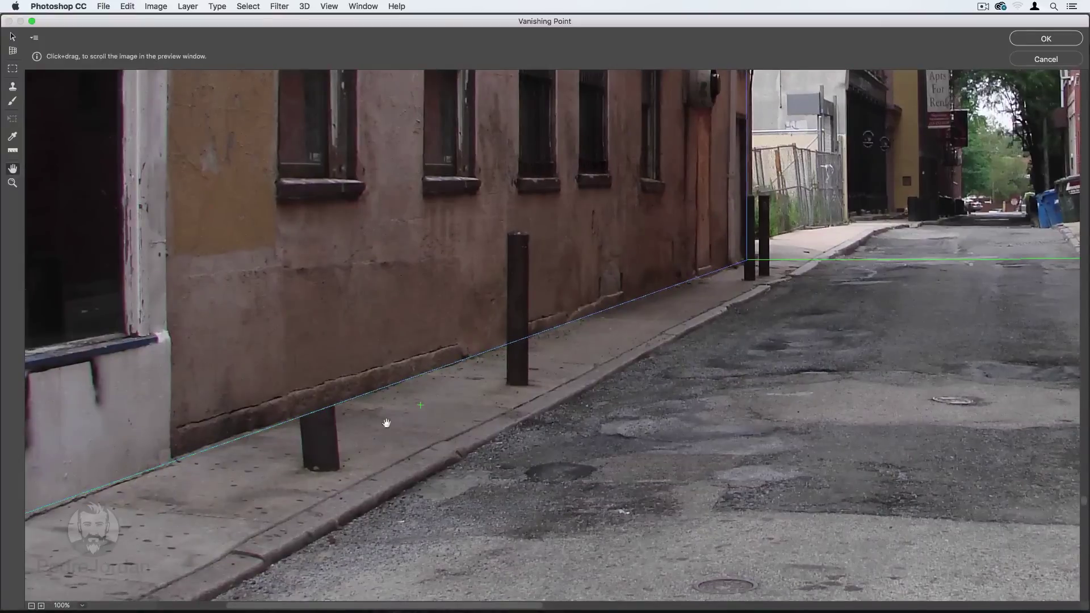
mouse_move(332, 427)
left_mouse_down()
mouse_move(348, 445)
mouse_move(306, 457)
left_mouse_up()
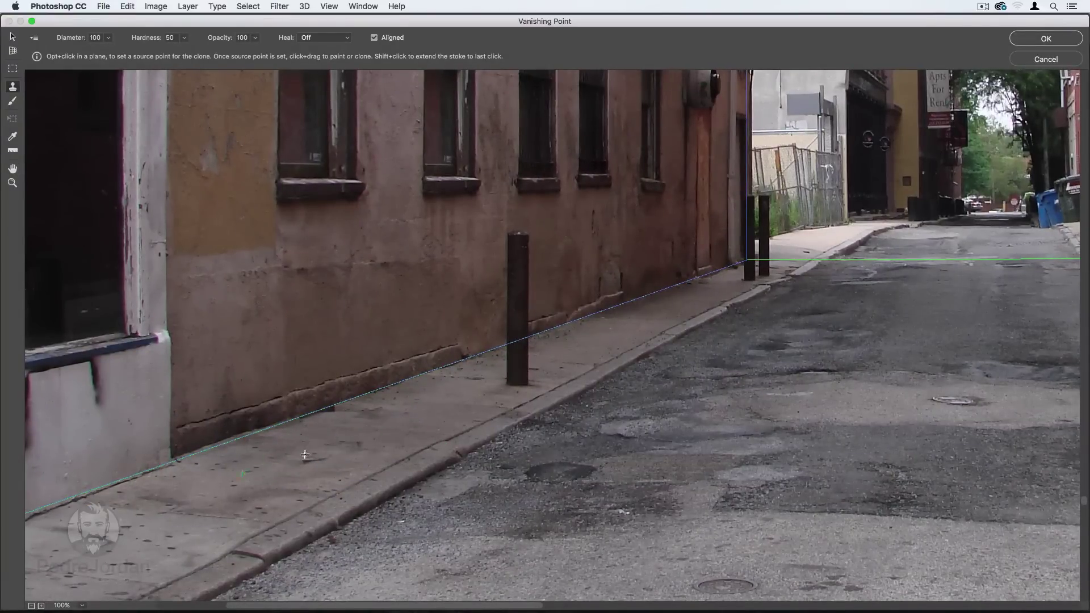
left_click_drag(351, 405, 311, 438)
Zoom out to the full alley, apply the Vanishing Point edits, and hide Layer 1.
key("super+minus")
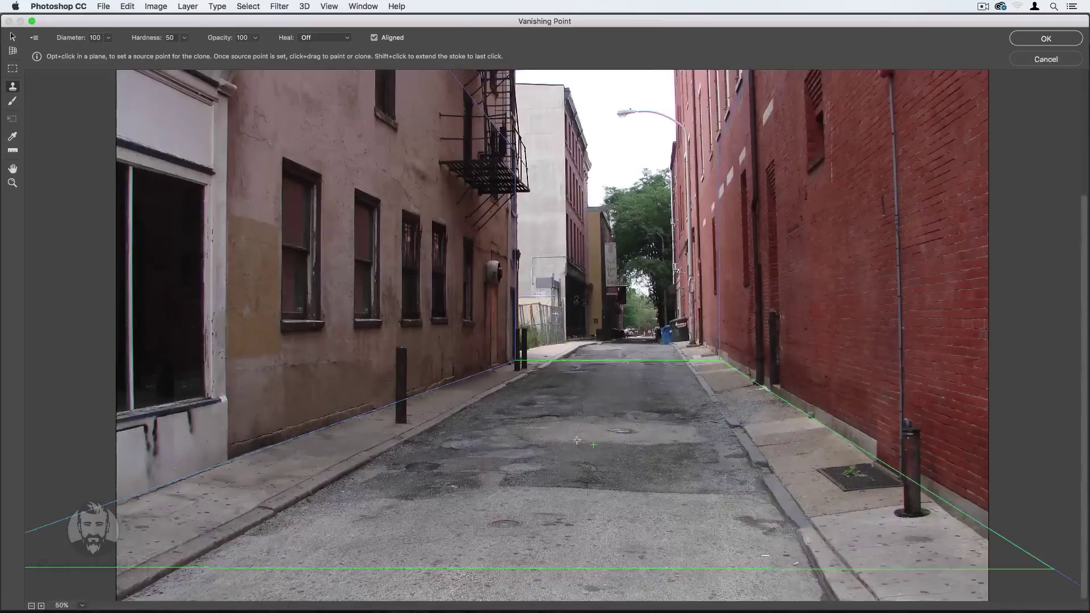
left_click_drag(613, 420, 613, 477)
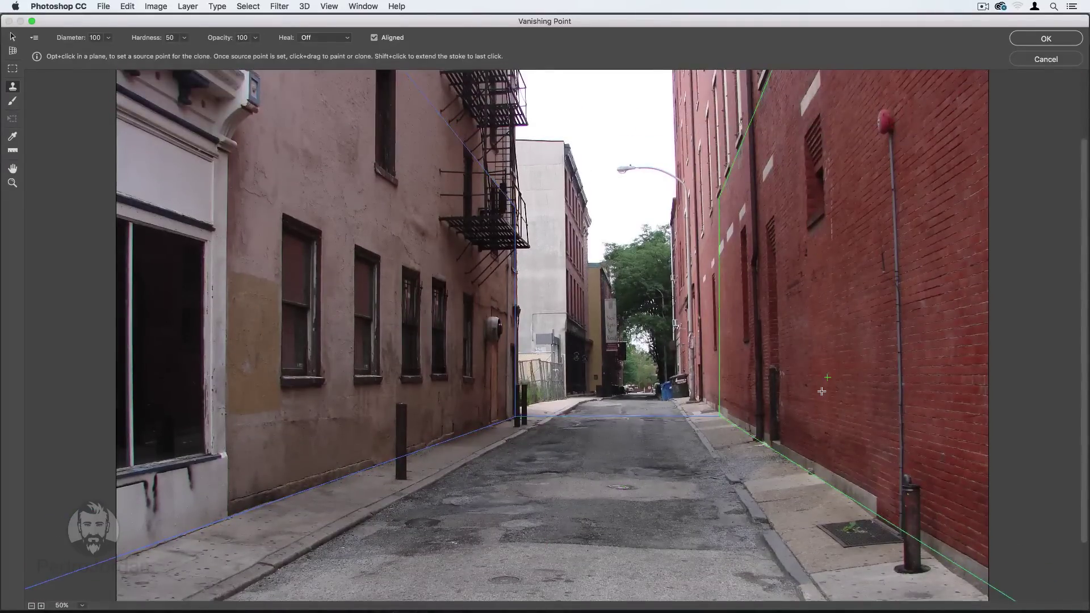
left_click(1039, 41)
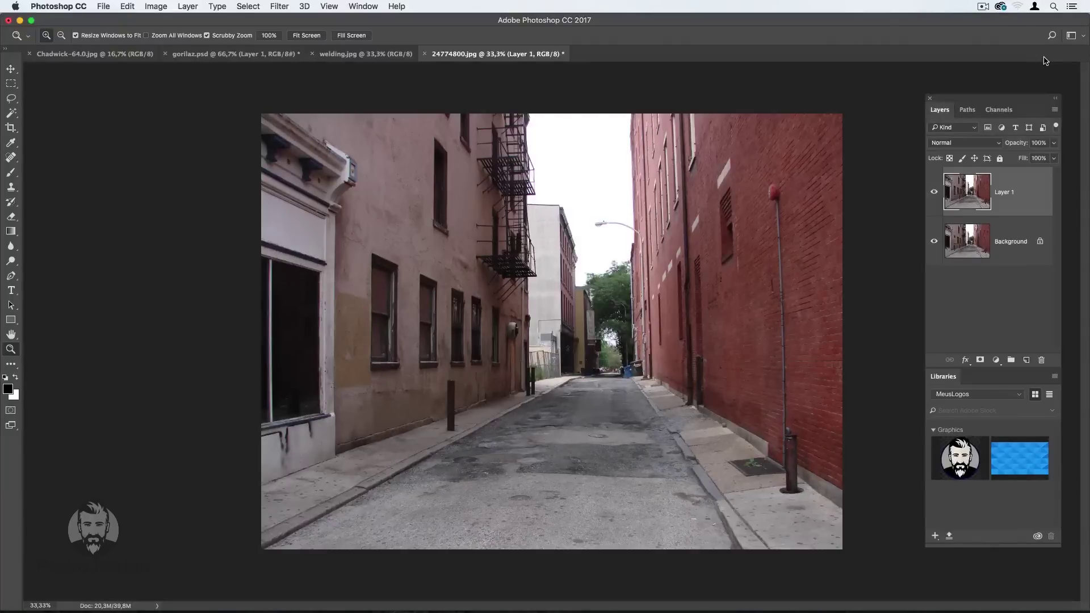
left_click(934, 192)
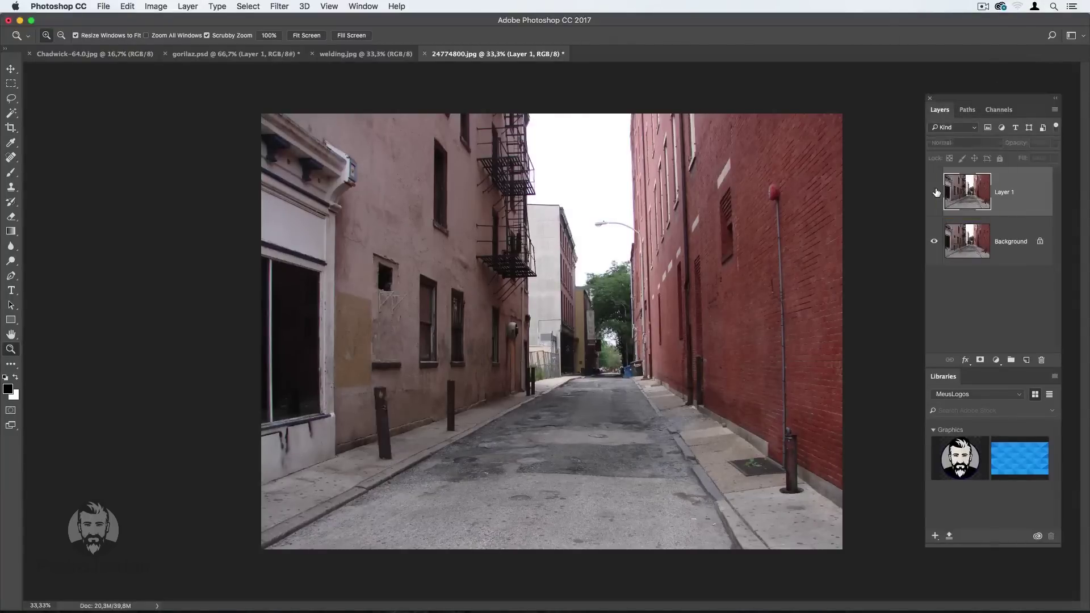
Show Layer 1 again to compare with the original and switch to the Move tool.
left_click(934, 192)
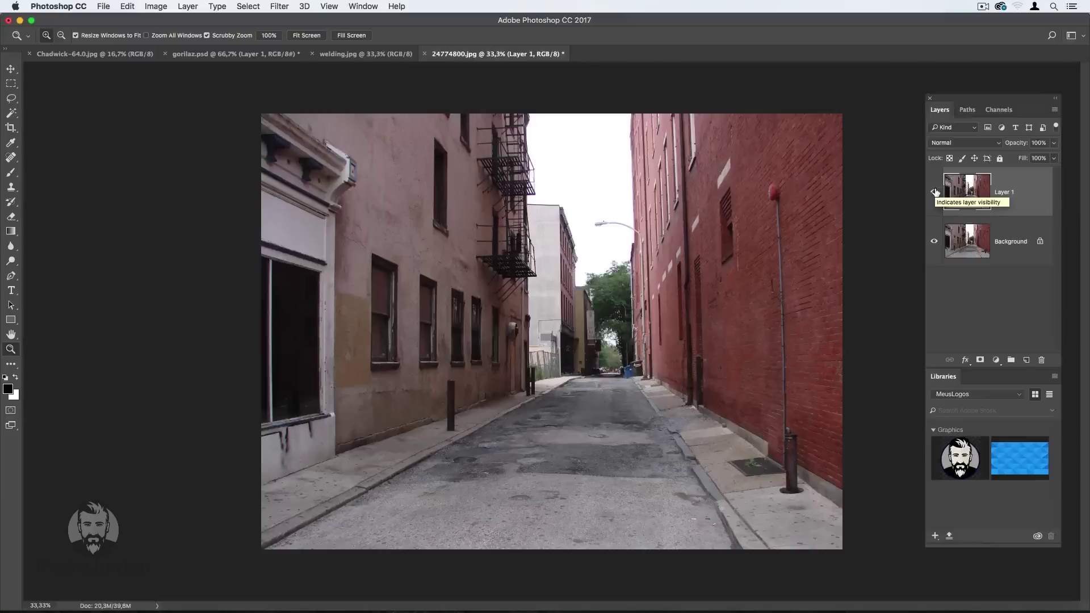
key("v")
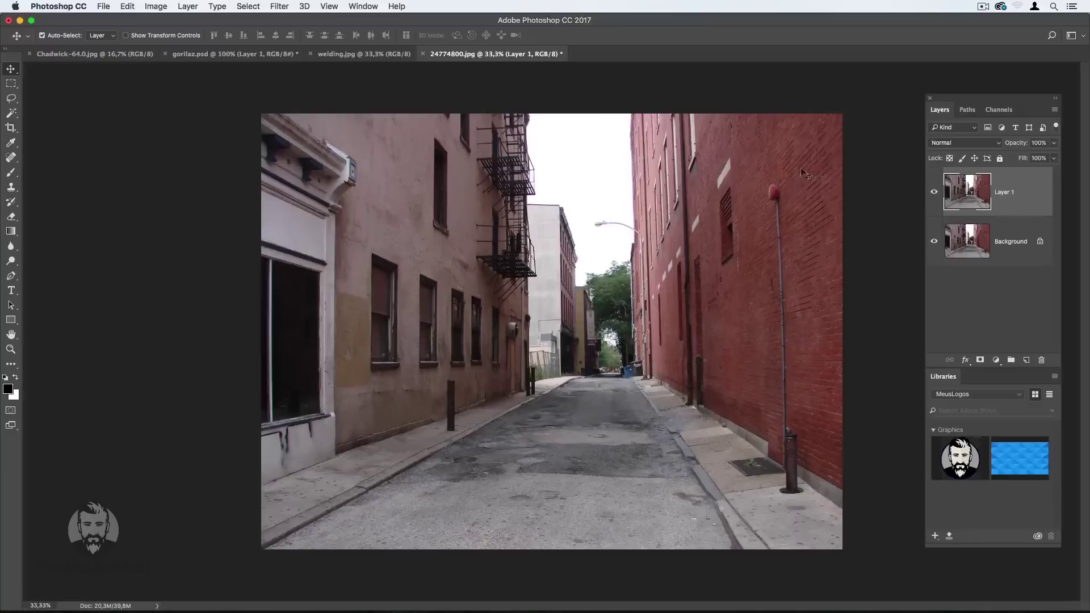
left_click(280, 7)
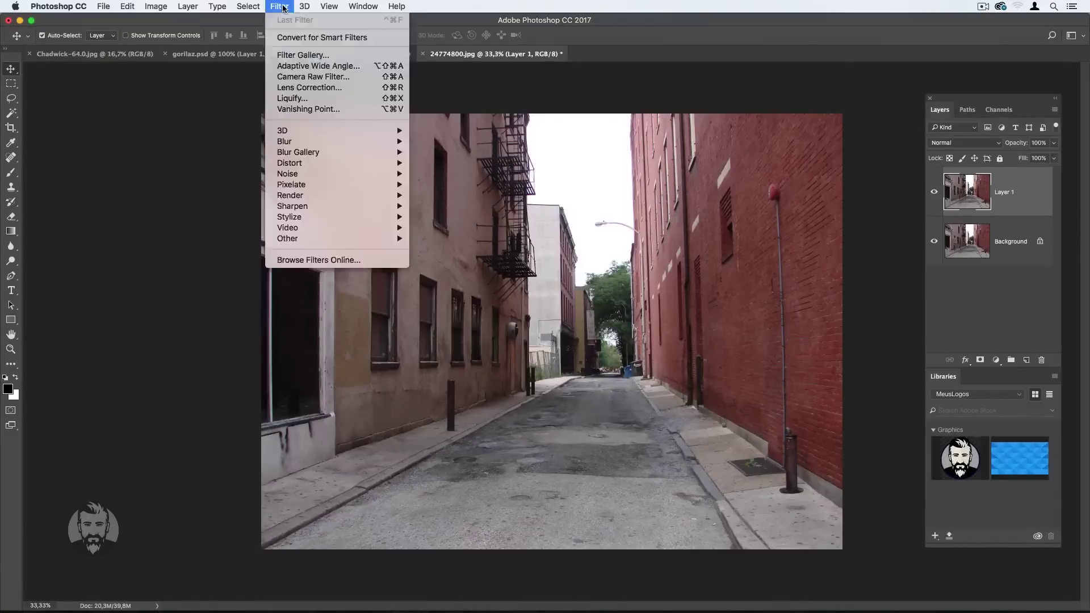
left_click(316, 111)
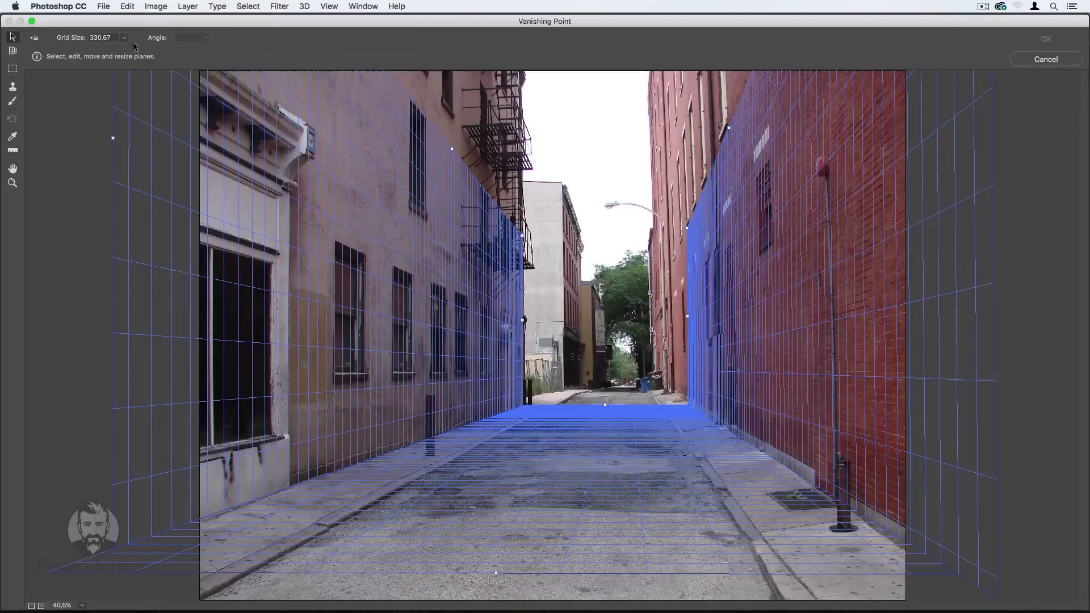
left_click(34, 38)
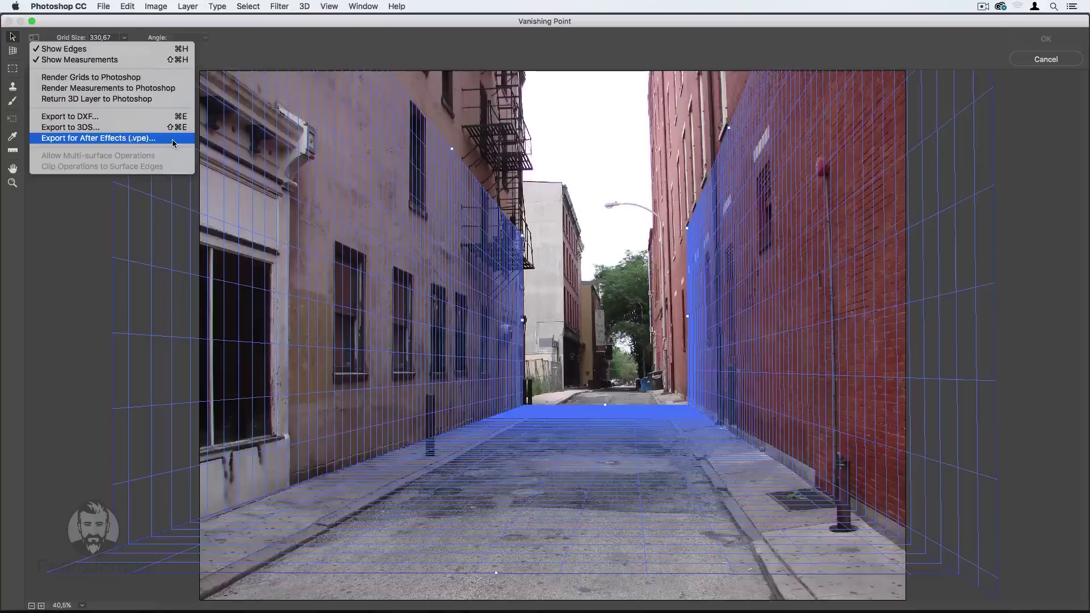
left_click(206, 166)
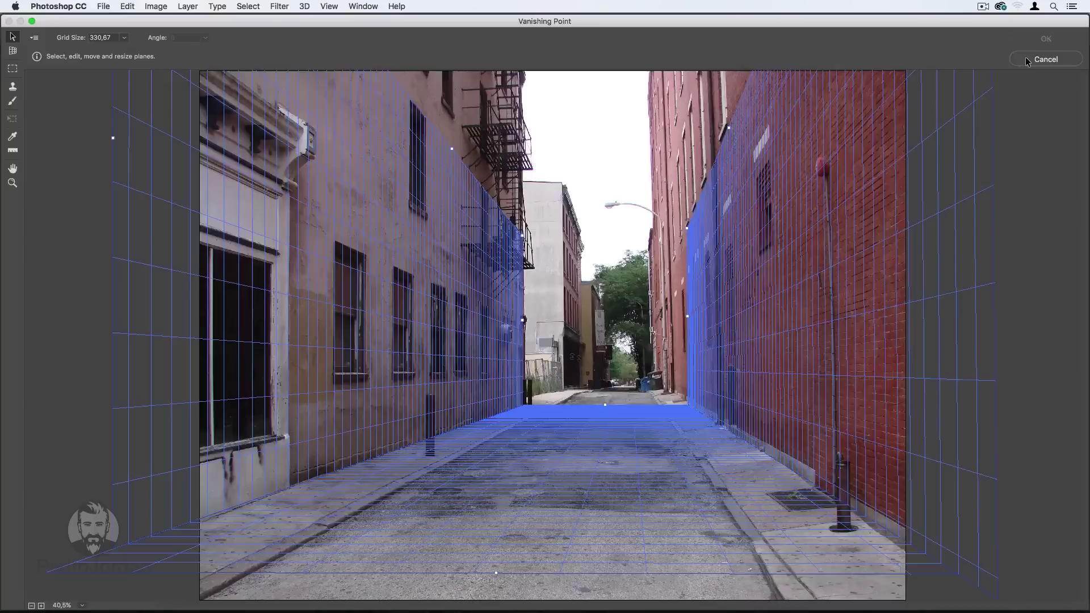
left_click(1027, 60)
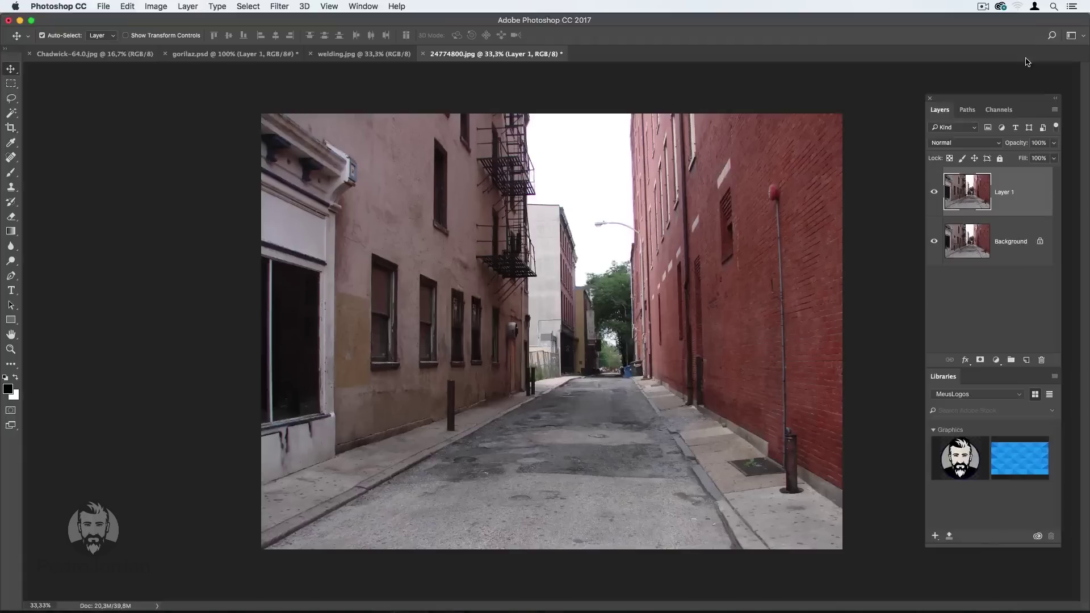
Switch to the Chadwick-64.0.jpg room photo, zoom in, and open Vanishing Point.
left_click(141, 57)
key("super+plus")
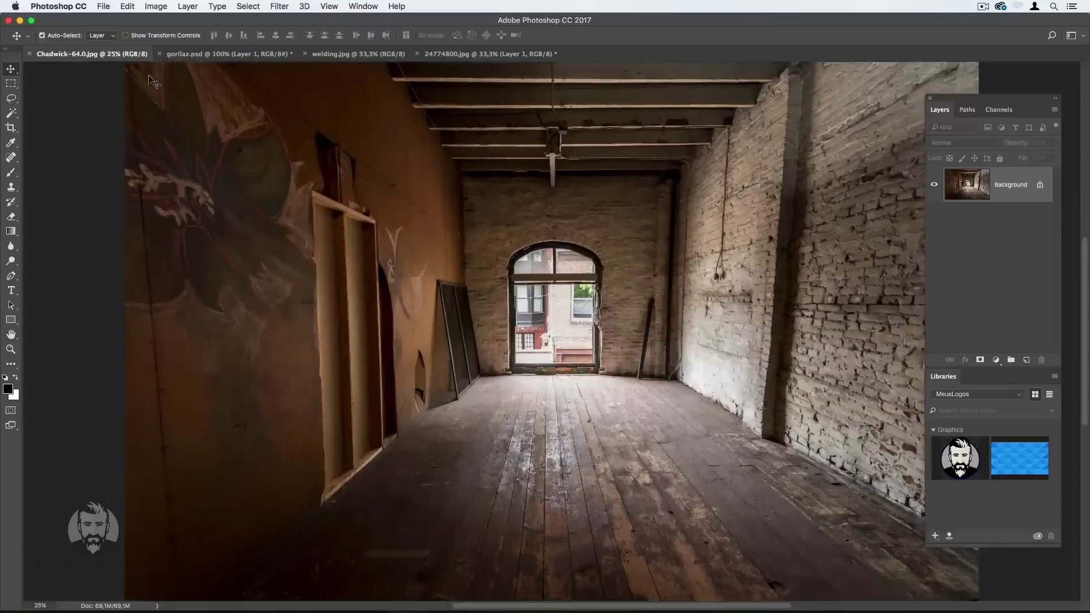
left_click(281, 7)
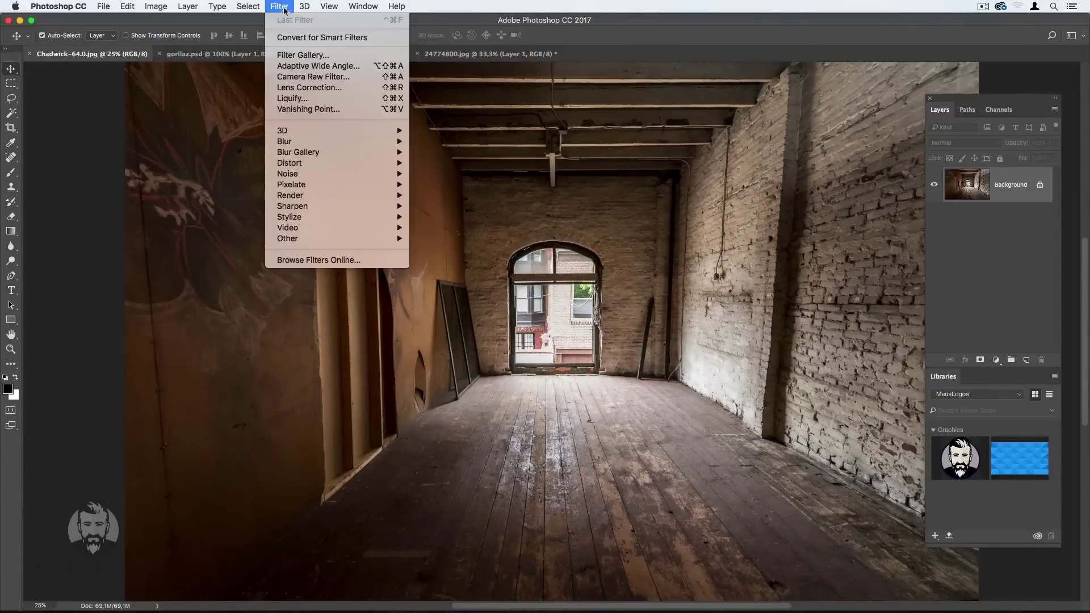
left_click(319, 114)
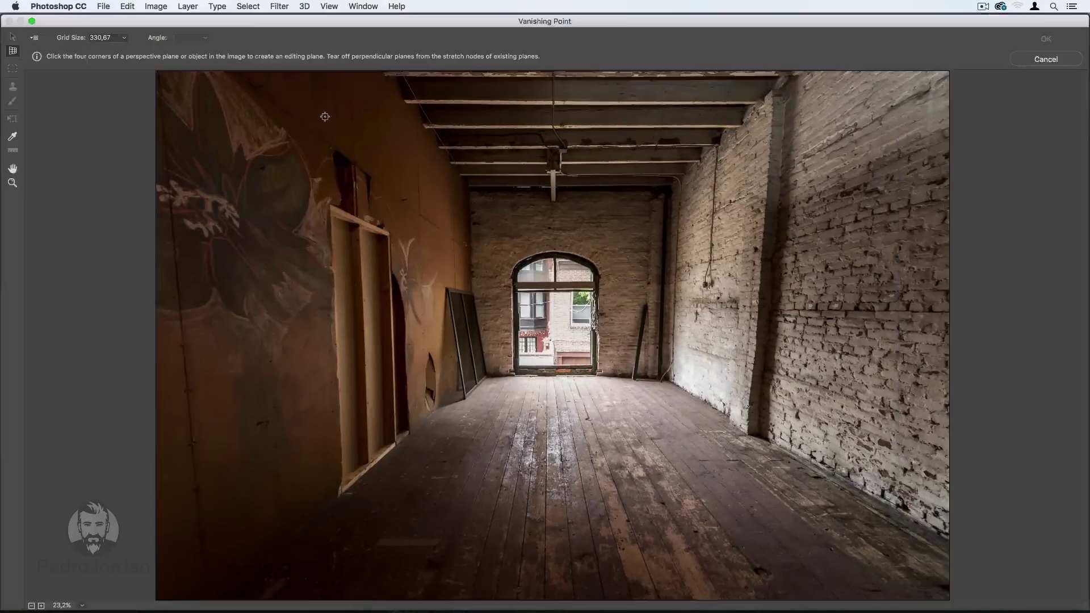
Outline a four-corner plane on the right brick wall and stretch it across the whole wall.
left_click(670, 187)
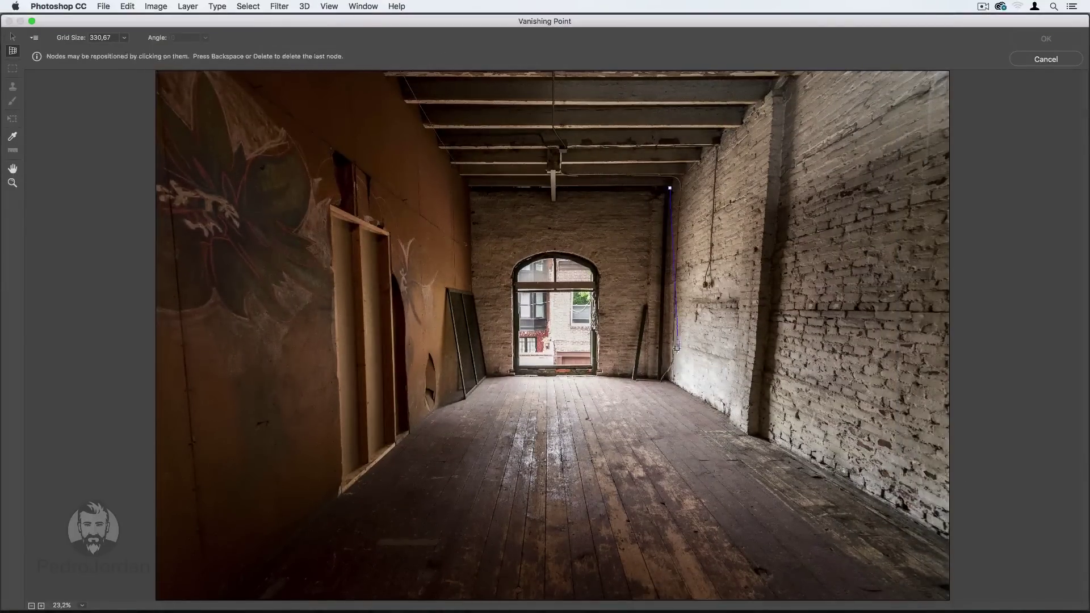
left_click(667, 380)
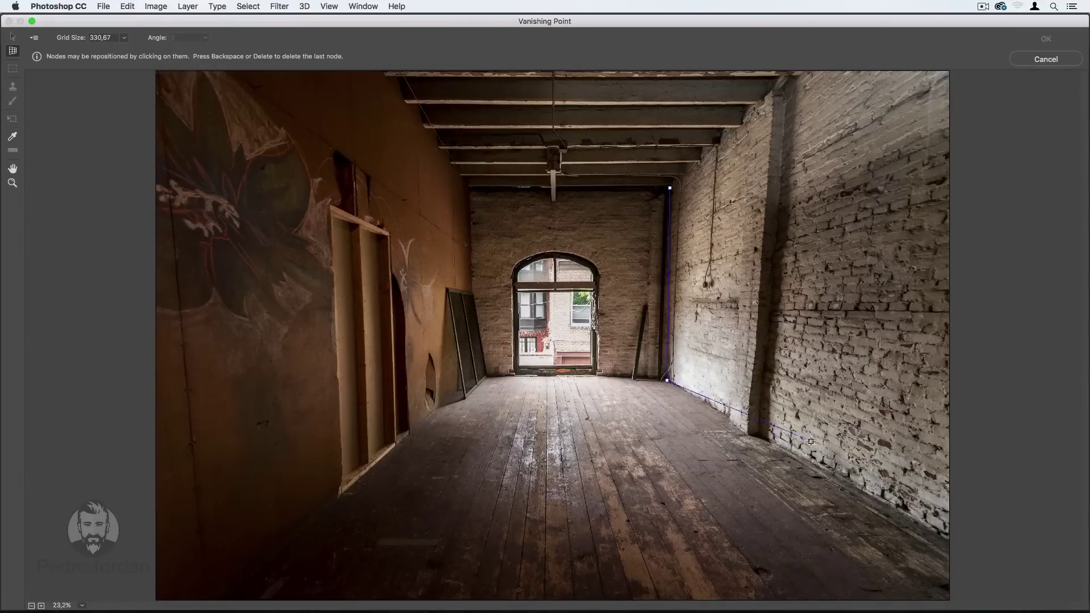
left_click(748, 433)
left_click(773, 94)
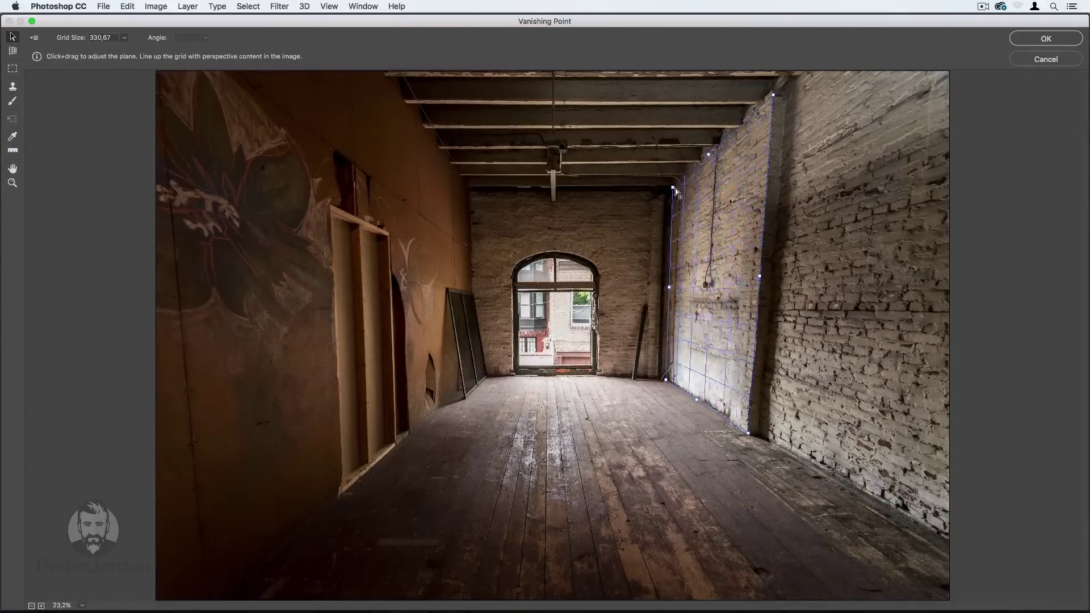
left_click_drag(670, 189, 671, 191)
left_click_drag(759, 279, 972, 338)
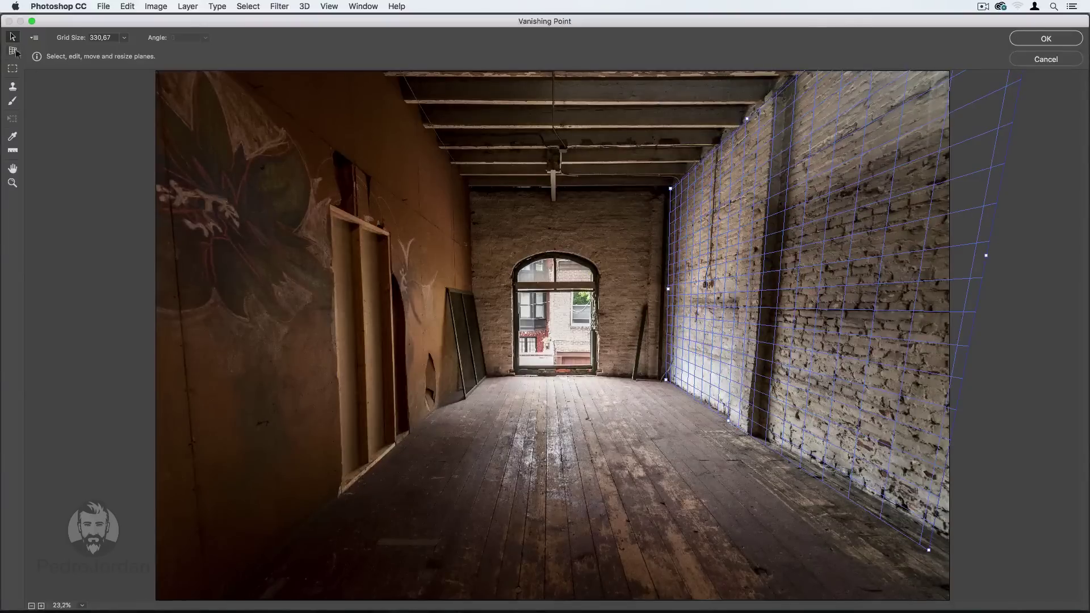
Undo a first back-wall plane attempt and realign the right-wall plane's corner with the wall.
key("c")
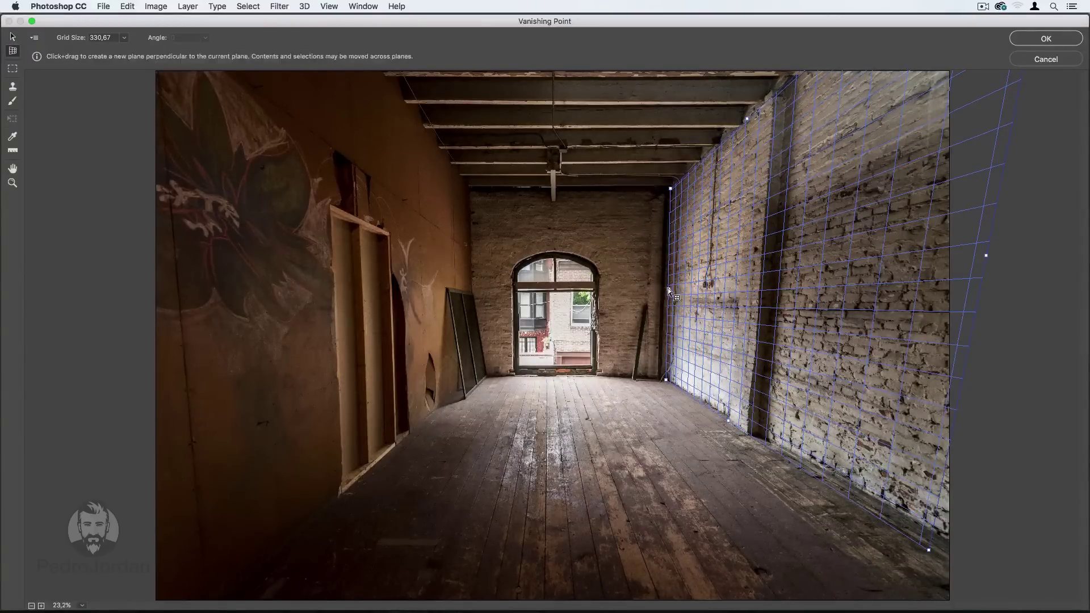
left_click_drag(669, 292, 486, 291)
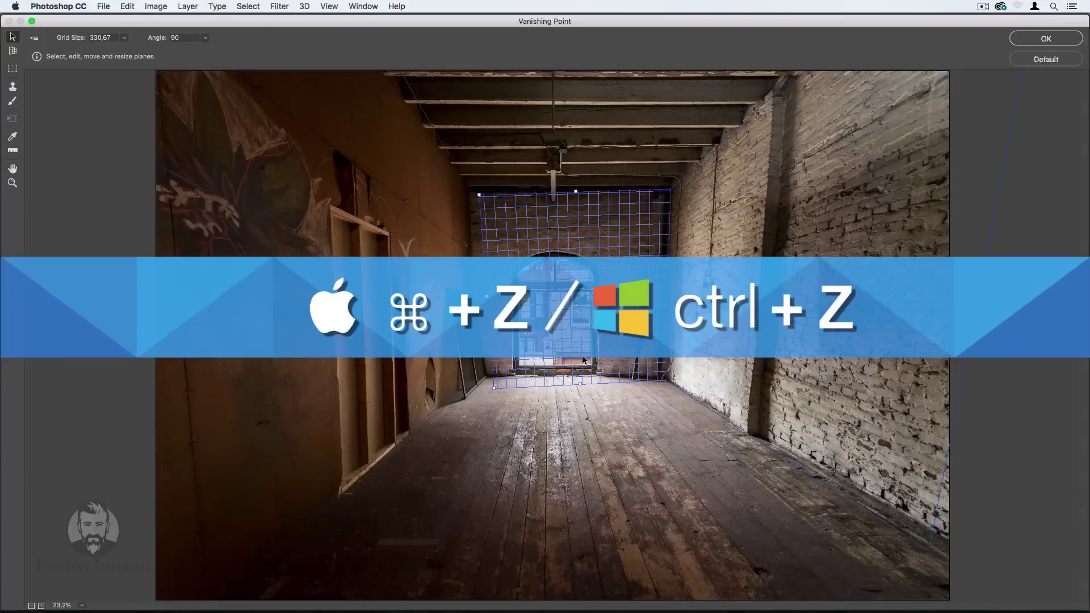
key("super+z")
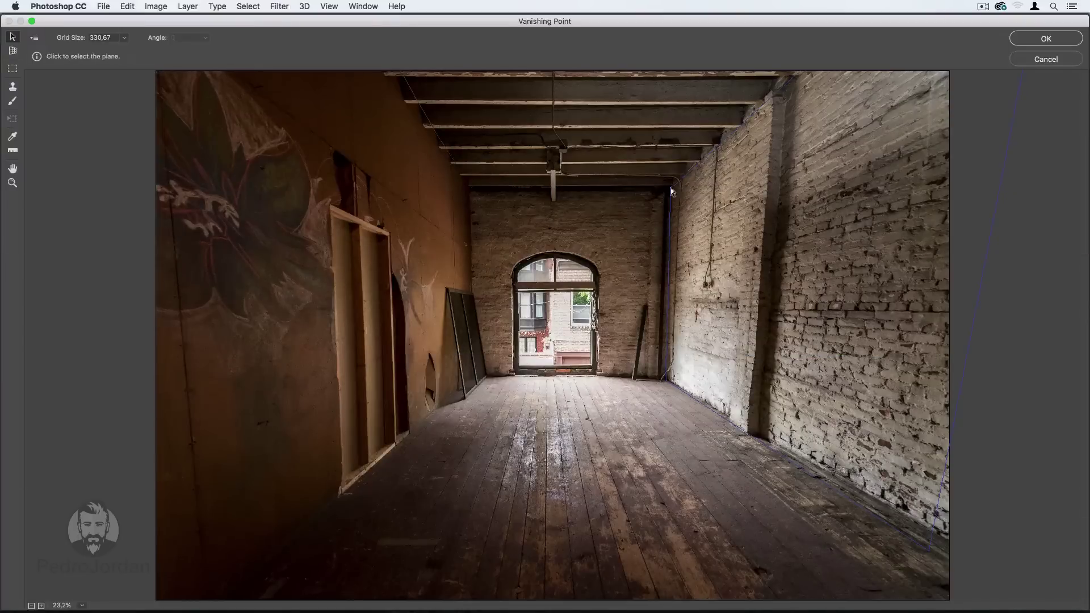
left_click(673, 189)
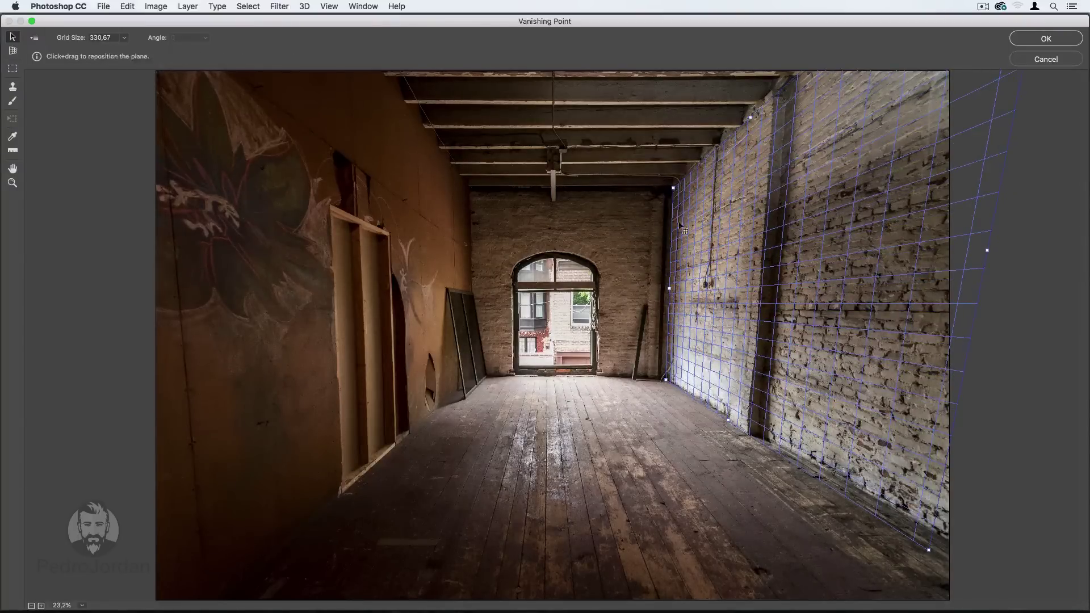
left_click_drag(665, 381, 665, 380)
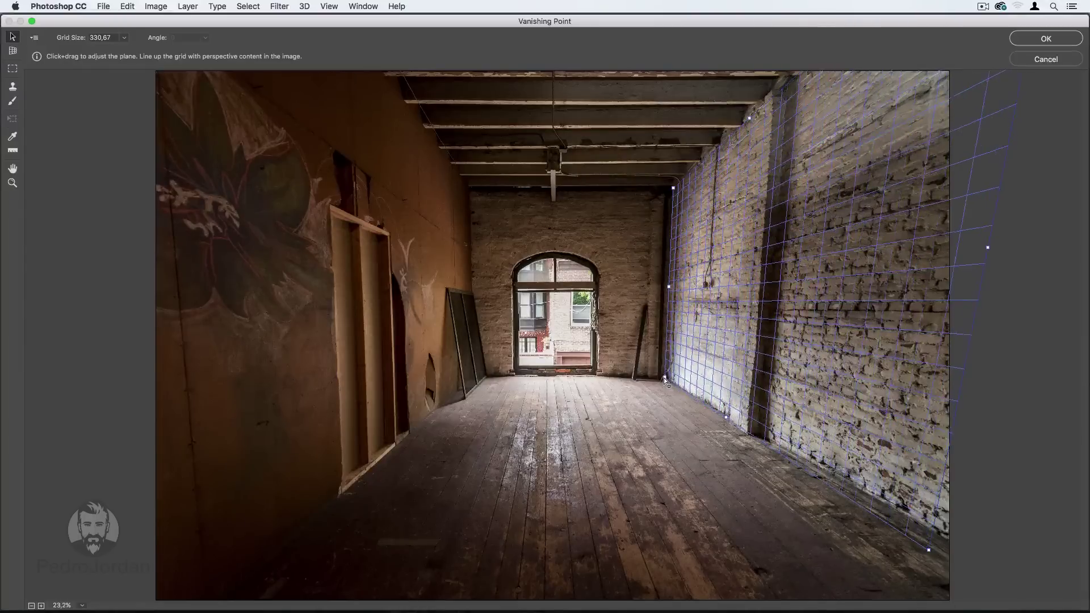
Extend a perpendicular plane across the back wall and start one along the left wall.
key("c")
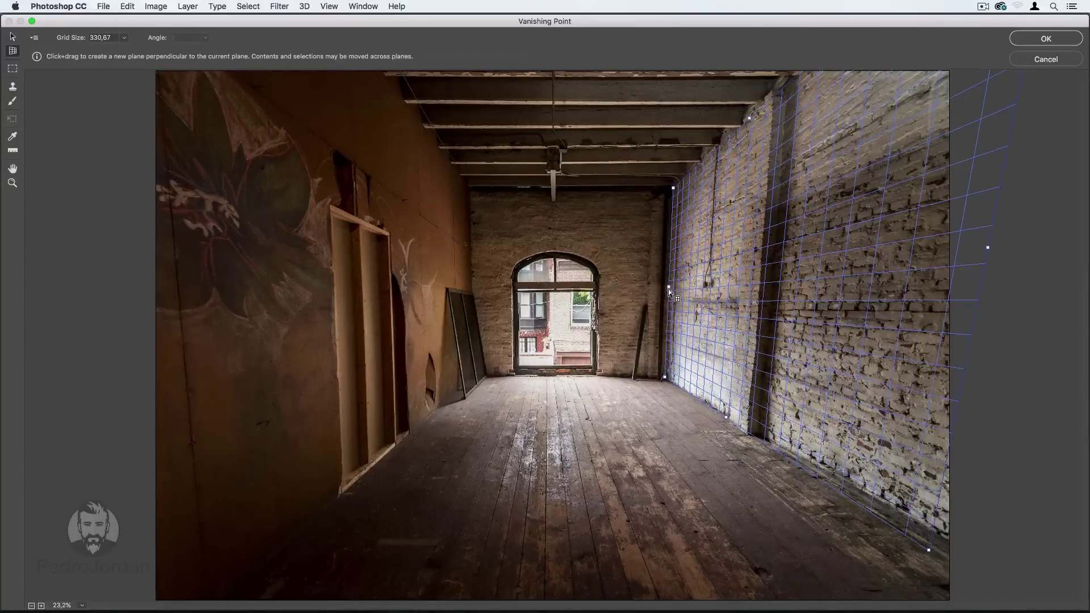
mouse_move(669, 289)
left_mouse_down()
mouse_move(472, 282)
mouse_move(119, 319)
left_mouse_up()
key("c")
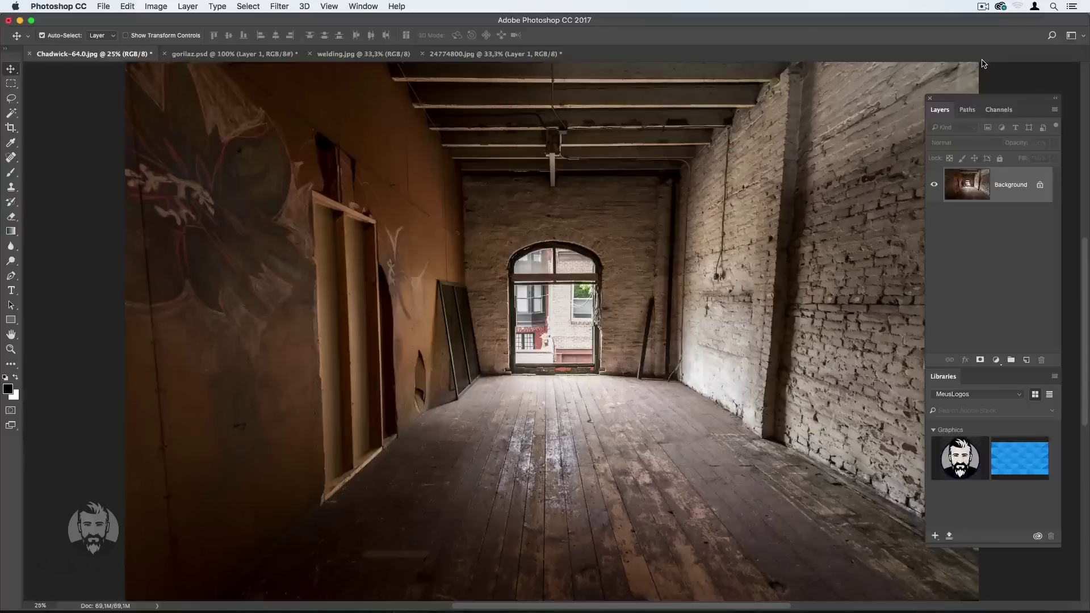
Add an empty layer, copy the artwork from gorilaz.psd, and return to the room photo.
left_click(1026, 360)
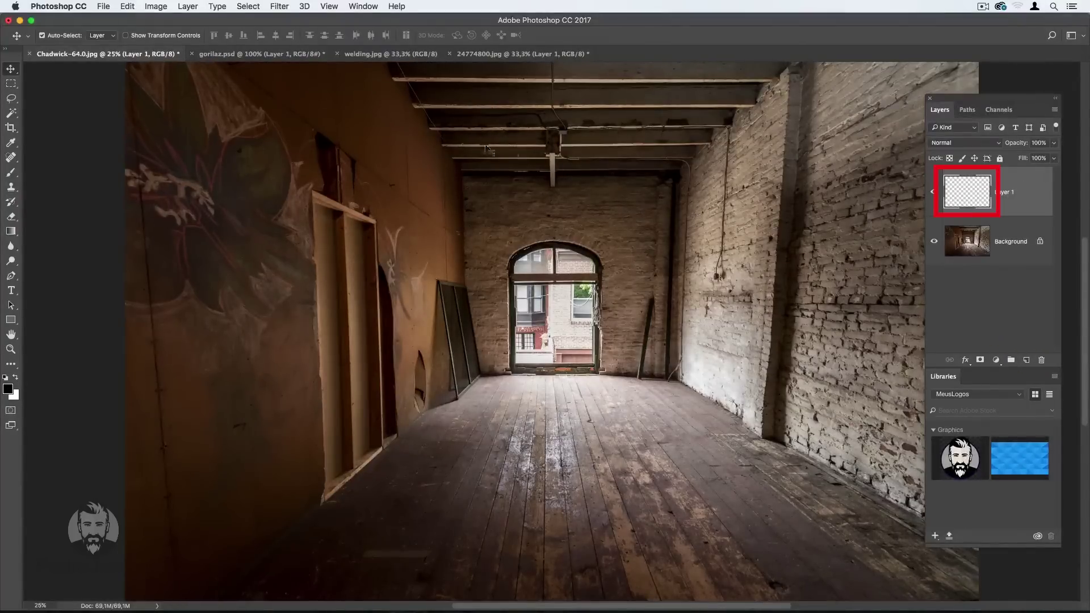
left_click(285, 57)
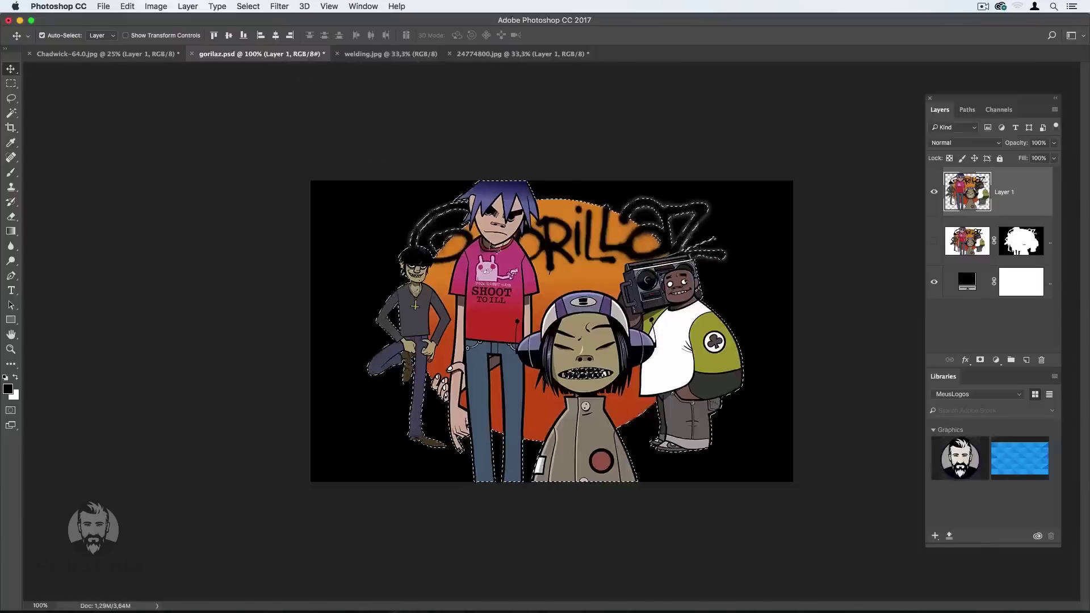
key("ctrl+c")
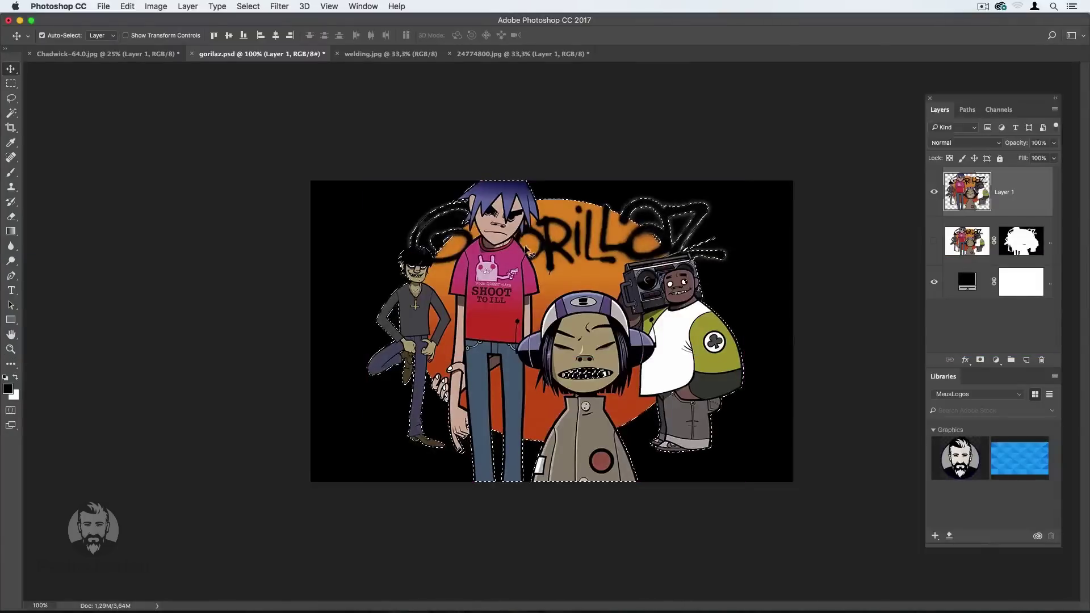
left_click(136, 54)
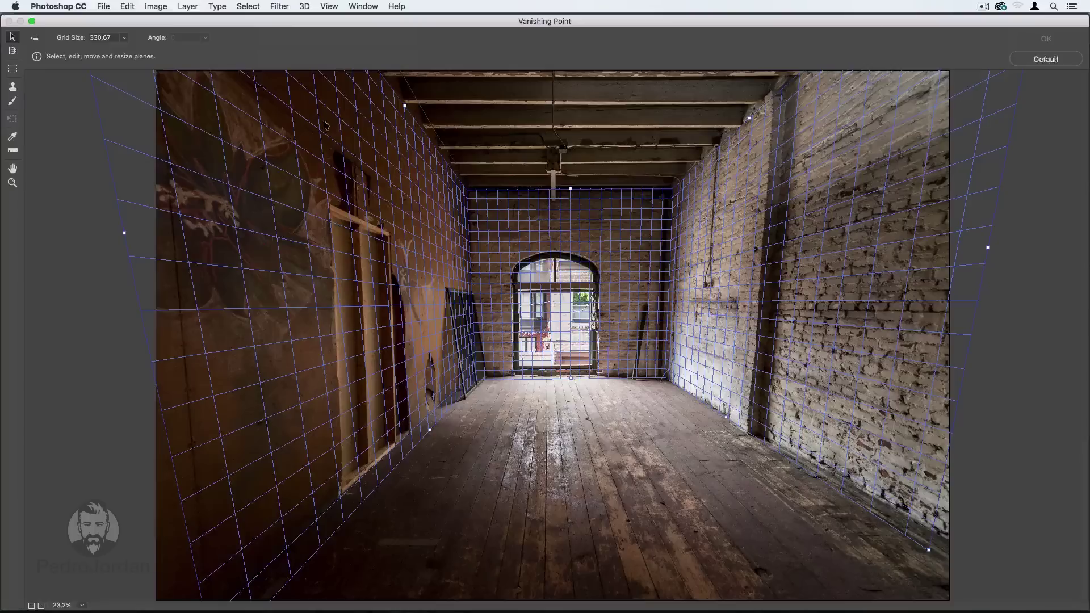
Paste the Gorillaz artwork with Luminance healing and drag it onto the right-wall plane.
key("ctrl+v")
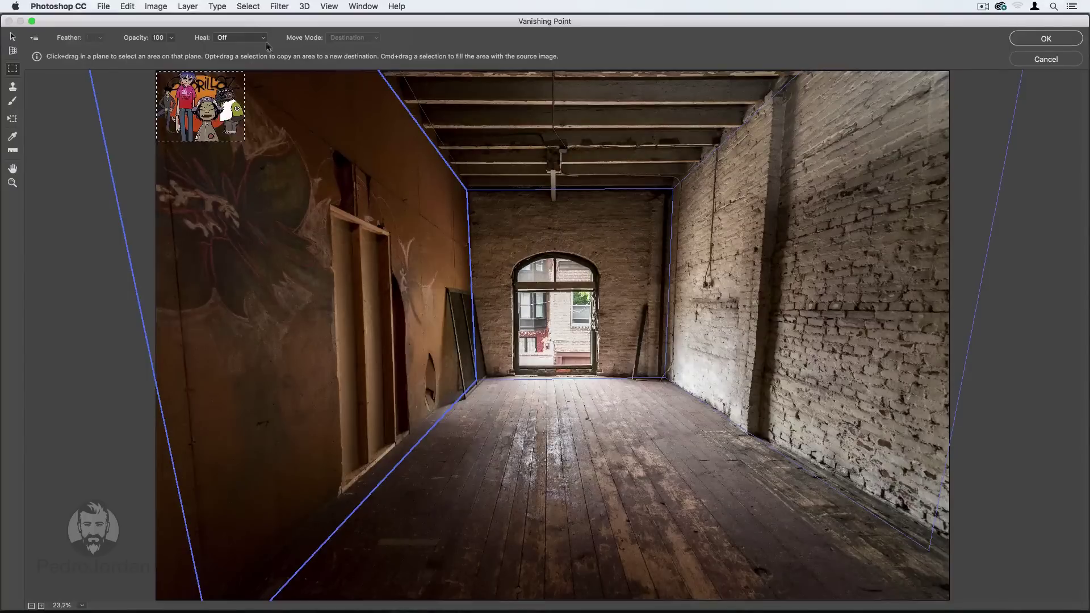
left_click(233, 38)
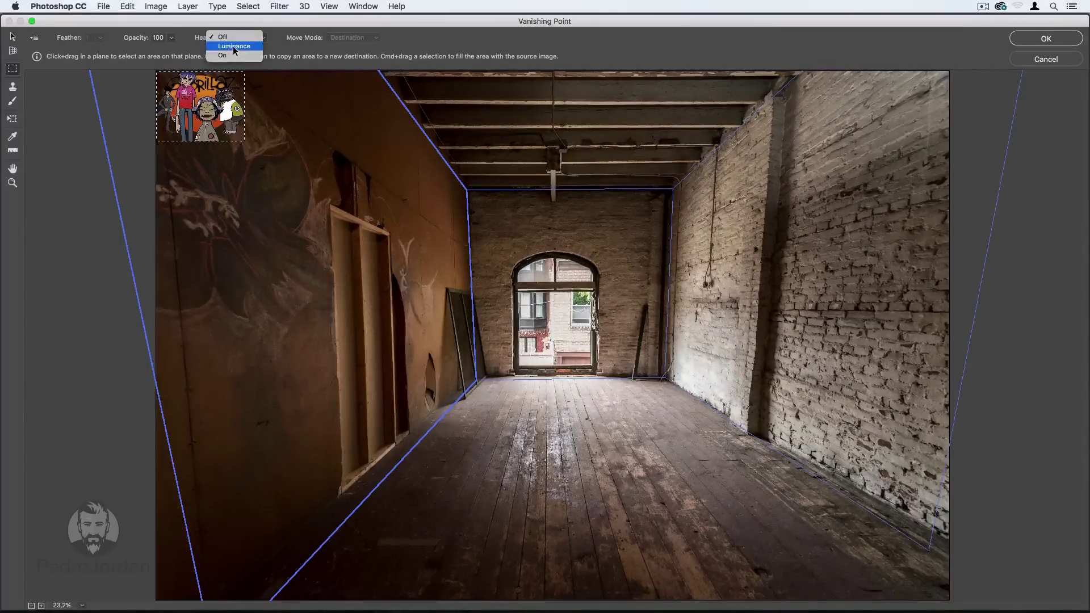
left_click(233, 47)
mouse_move(206, 105)
left_mouse_down()
mouse_move(572, 243)
mouse_move(838, 319)
mouse_move(845, 344)
left_mouse_up()
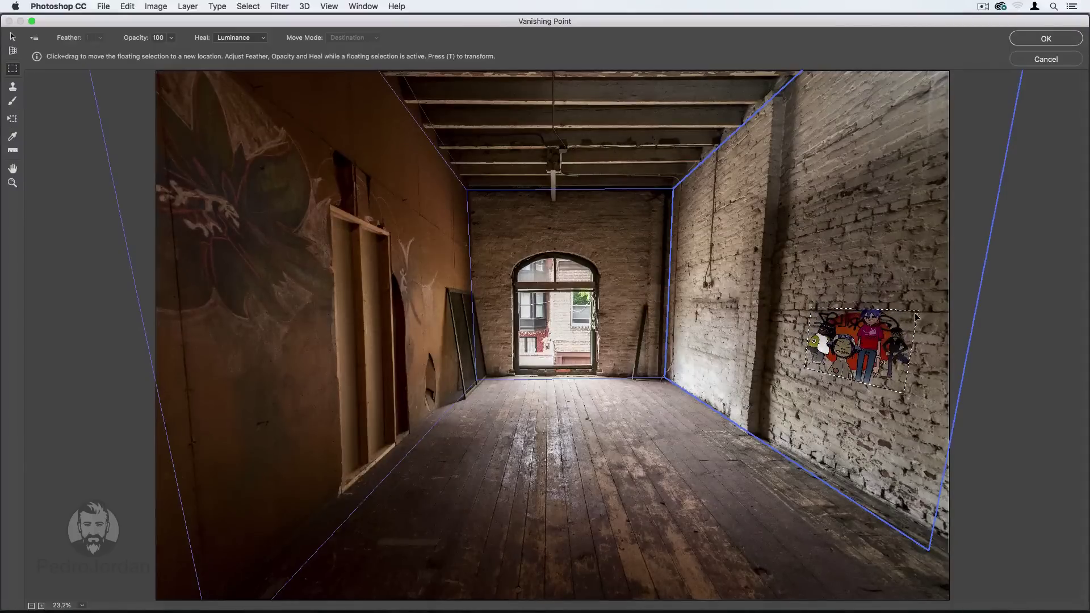
left_click(12, 119)
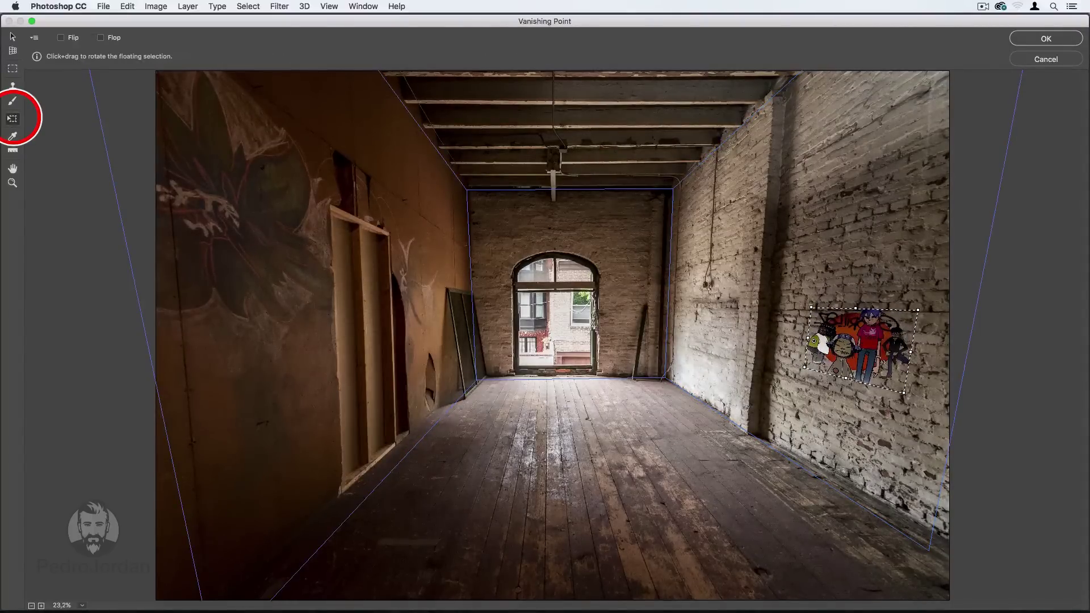
Scale the artwork from its corners and edges and shift it right, down and taller across the wall.
left_click_drag(918, 310, 950, 241)
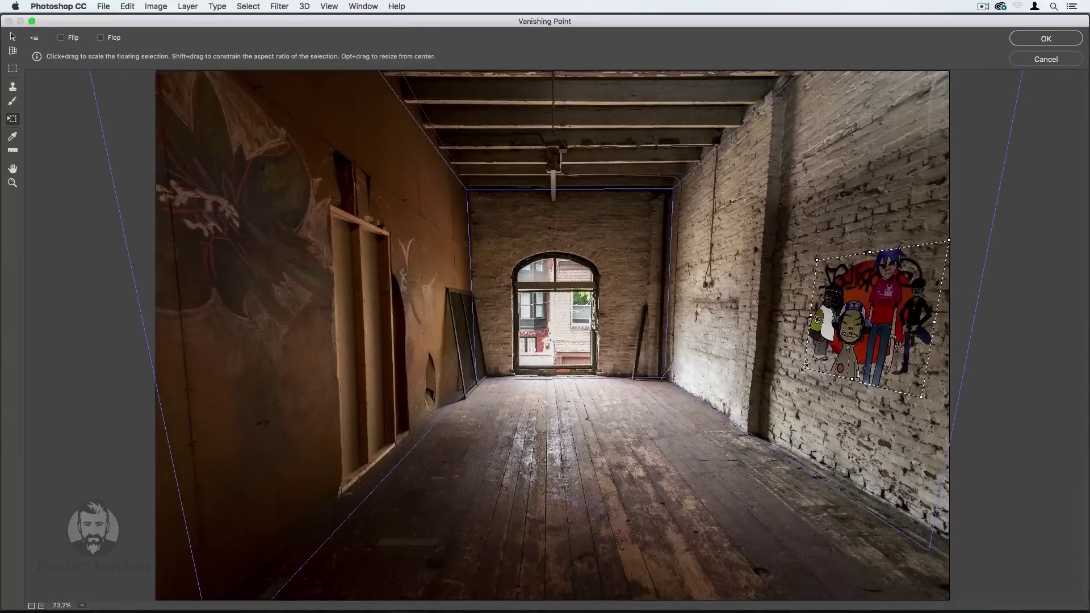
left_click_drag(805, 368, 754, 365)
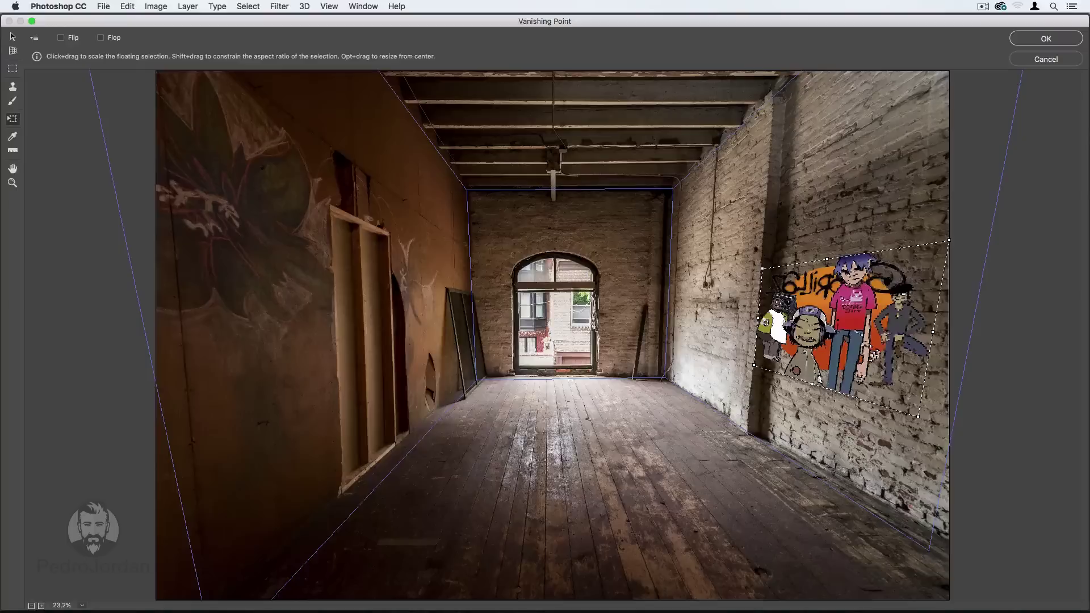
left_click_drag(759, 318, 790, 320)
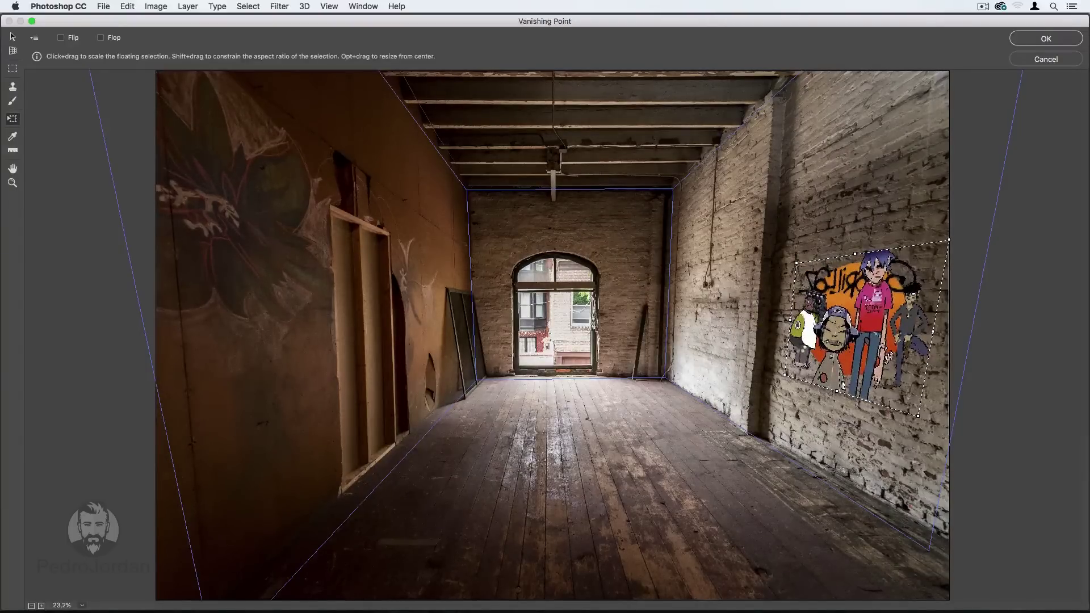
left_click_drag(865, 331, 741, 294)
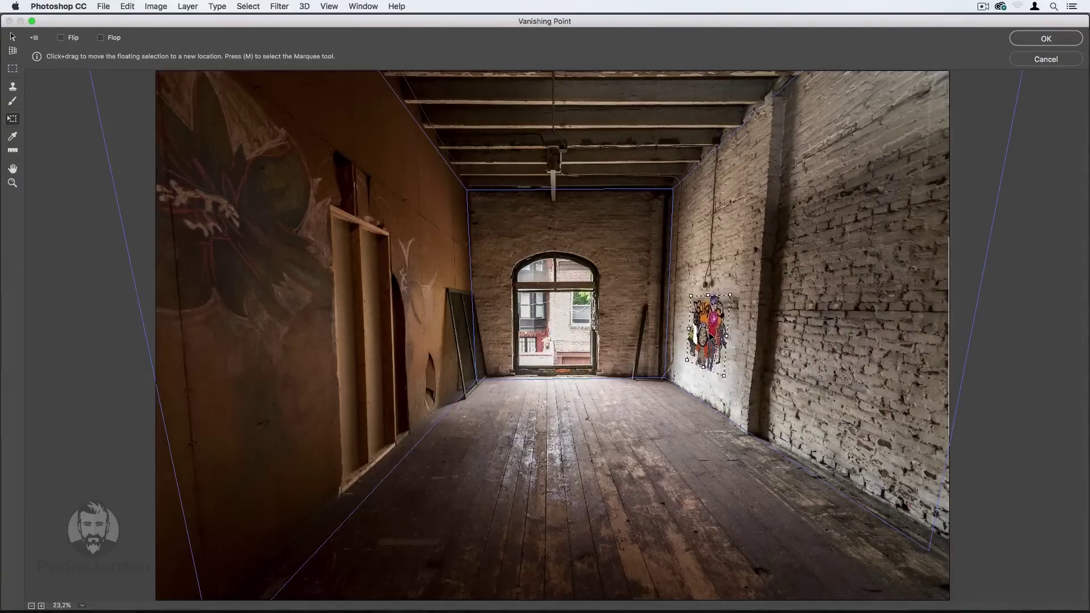
key("ctrl+z")
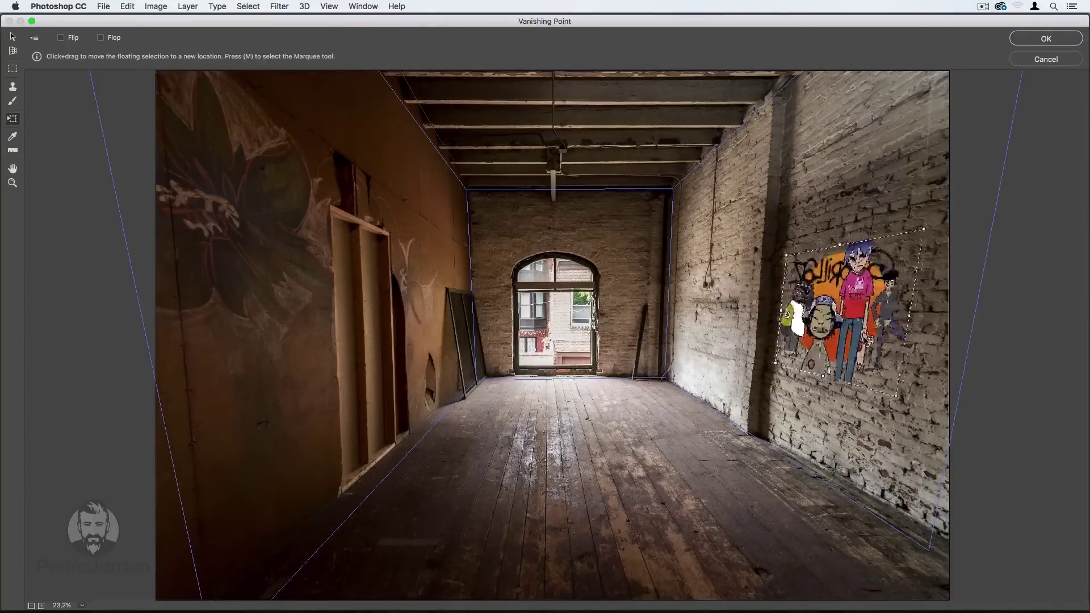
left_click_drag(865, 339, 880, 347)
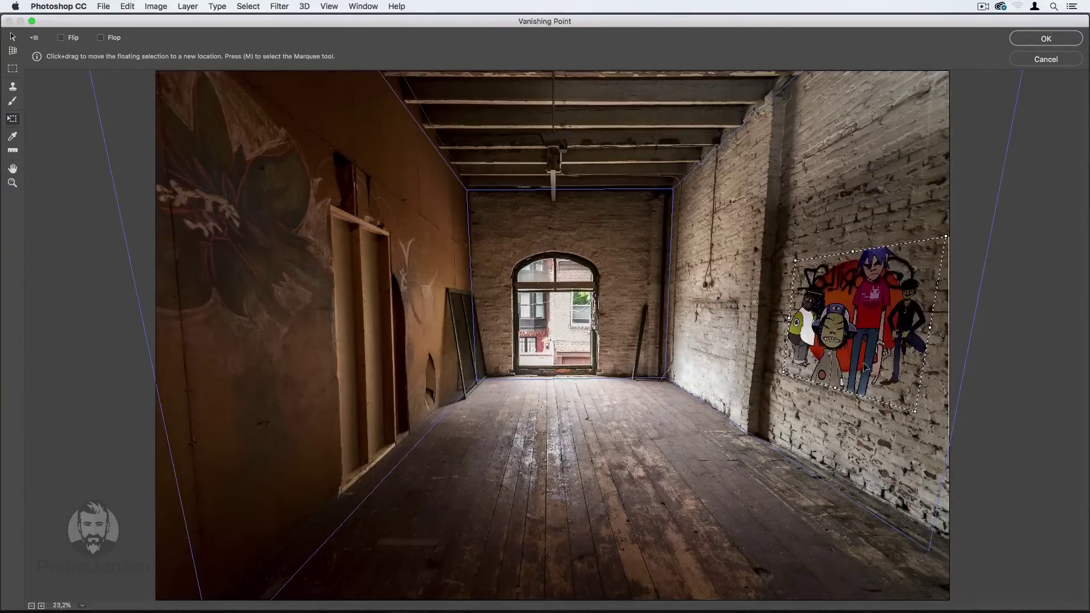
left_click_drag(835, 387, 836, 404)
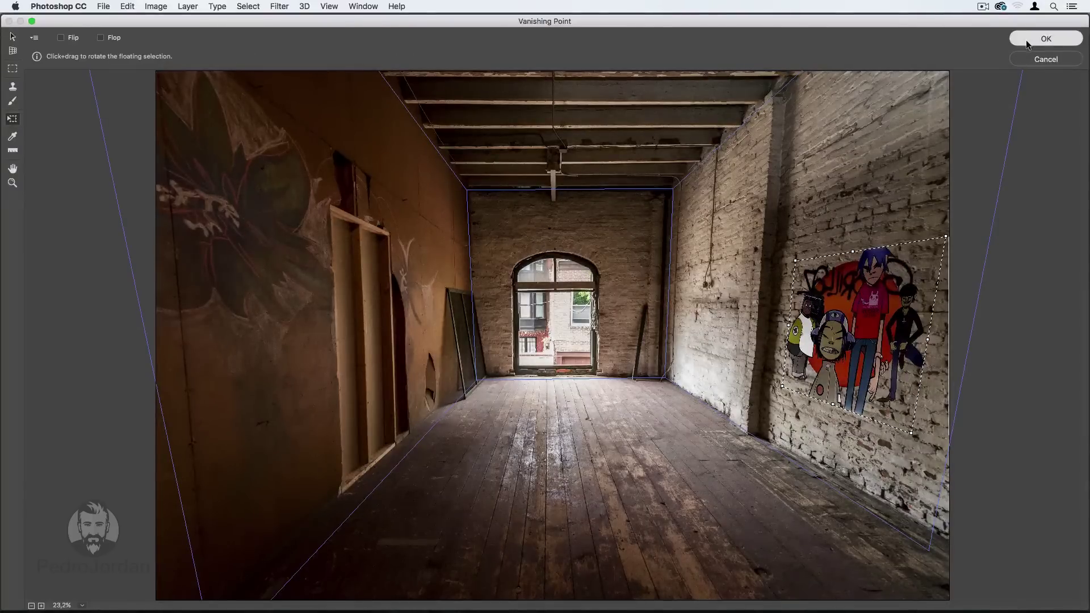
Commit the perspective paste to Layer 1 and set its blend mode to Soft Light after trying Overlay.
left_click(1046, 39)
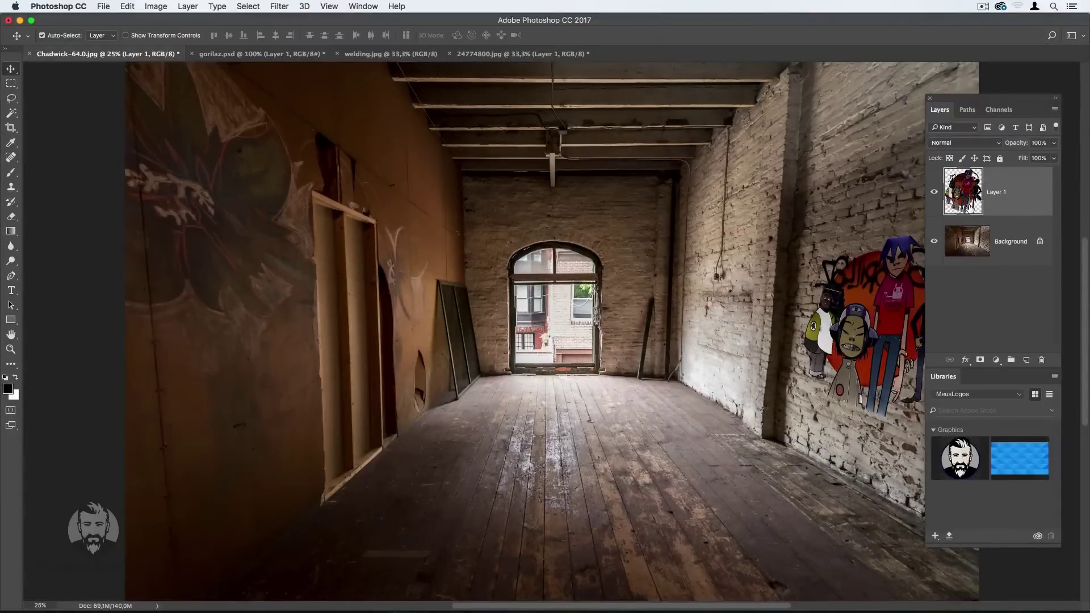
left_click(959, 146)
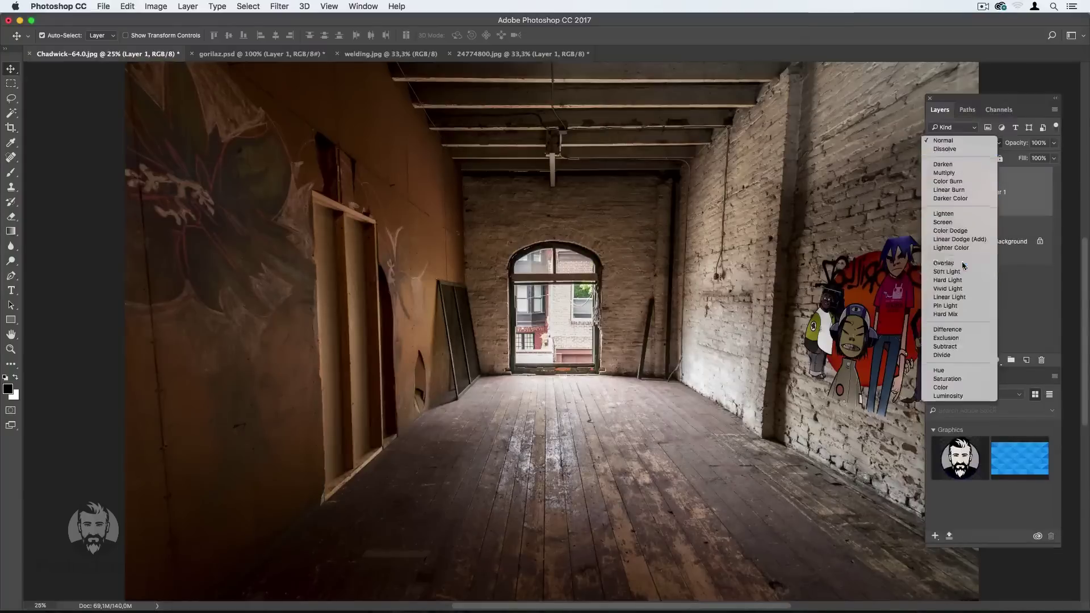
left_click(943, 263)
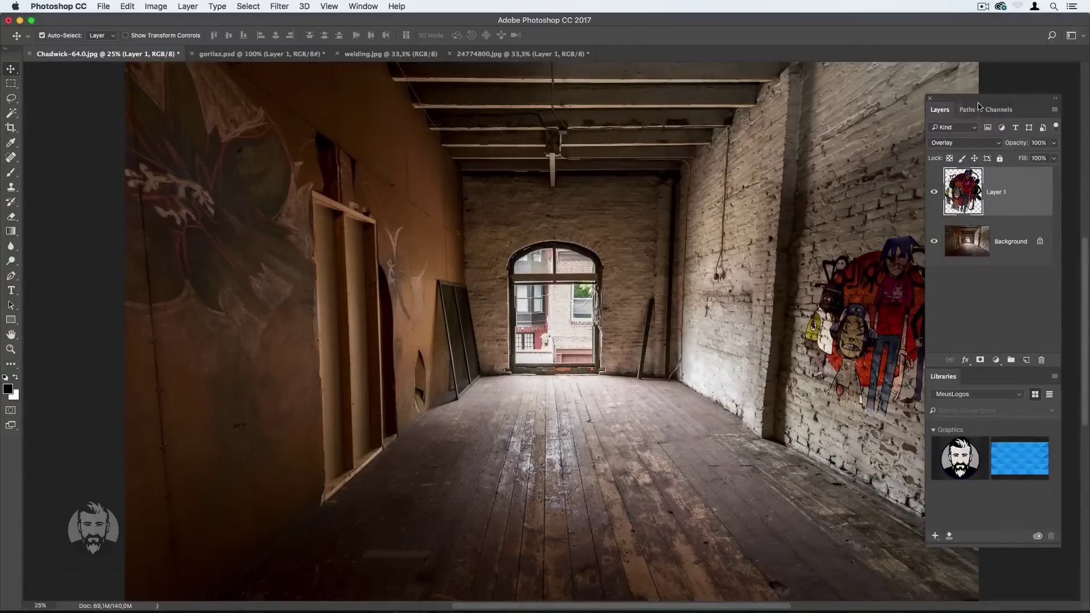
left_click(970, 143)
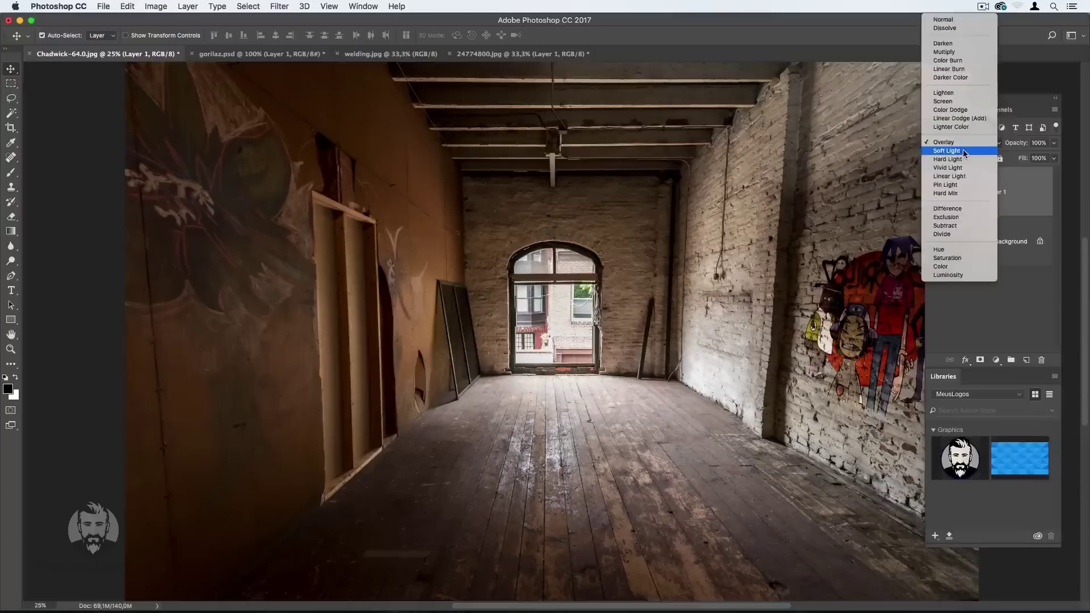
left_click(964, 152)
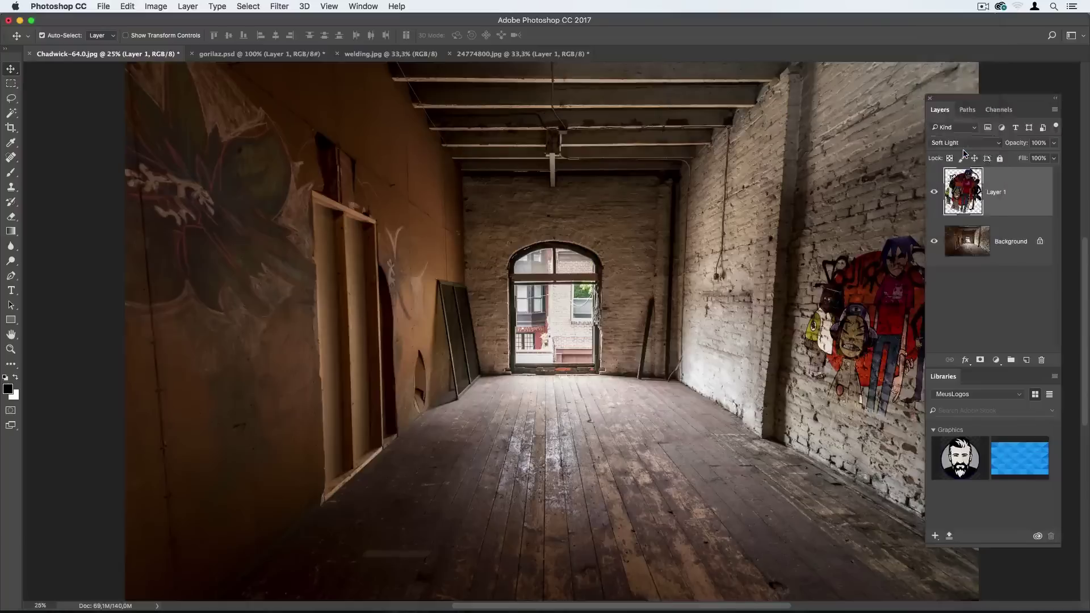